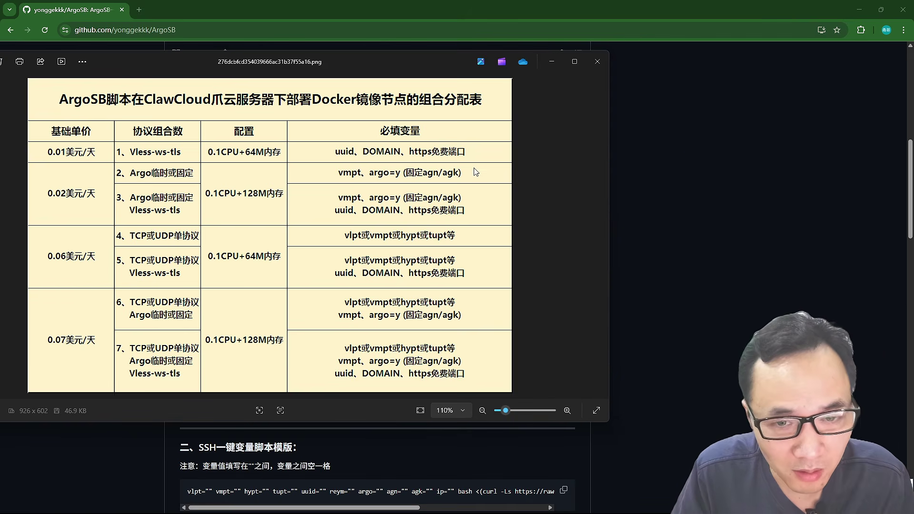
Close the combination table image and examine the PORT and DOMAIN rows of the README's variable table
key("Escape")
left_click_drag(495, 372, 218, 379)
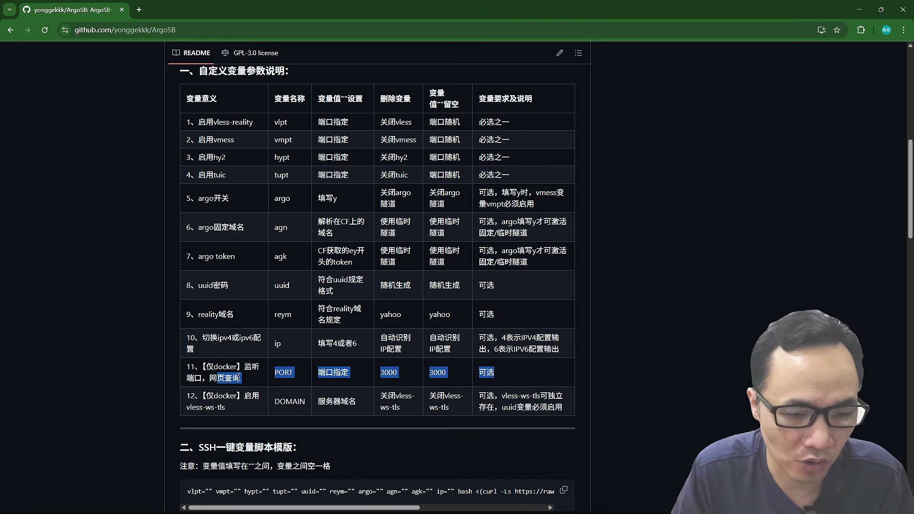
left_click(291, 376)
left_click_drag(270, 401, 356, 401)
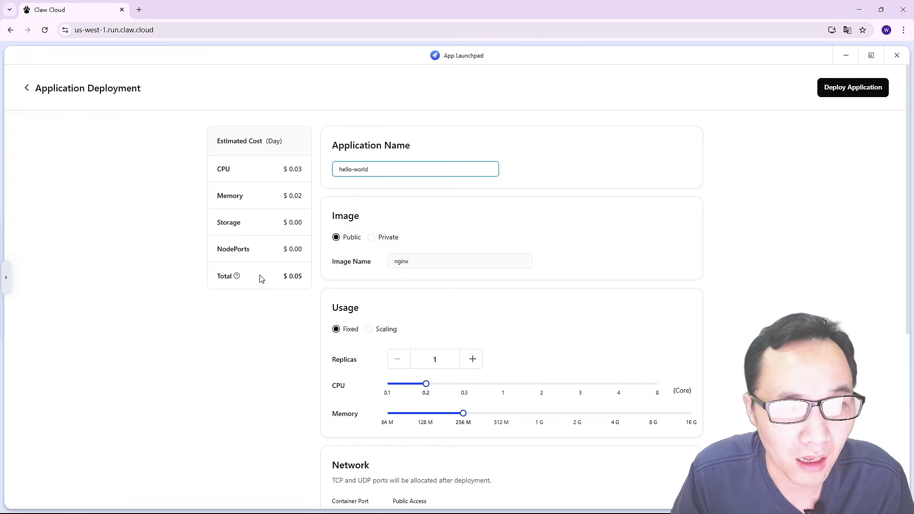
Replace the application's public image name with ygkkk/argosb, copied from the ArgoSB README on GitHub
double_click(402, 261)
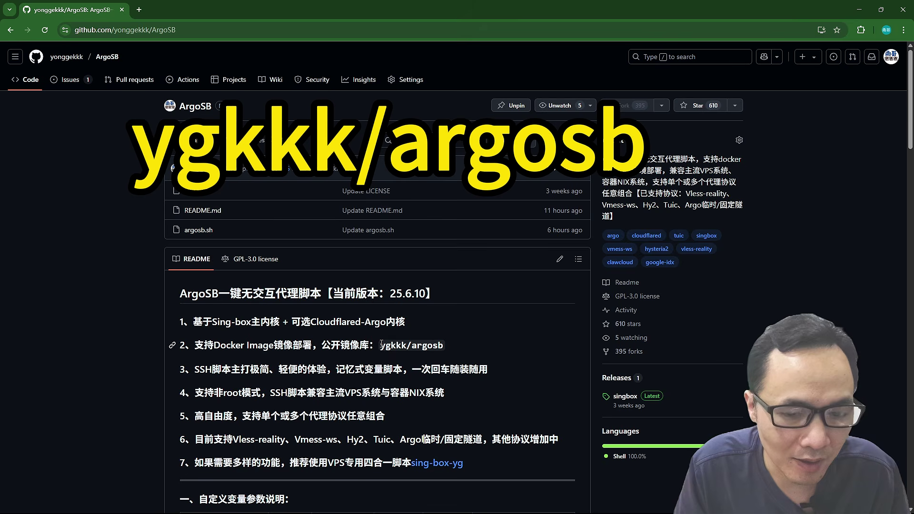
left_click_drag(381, 344, 451, 342)
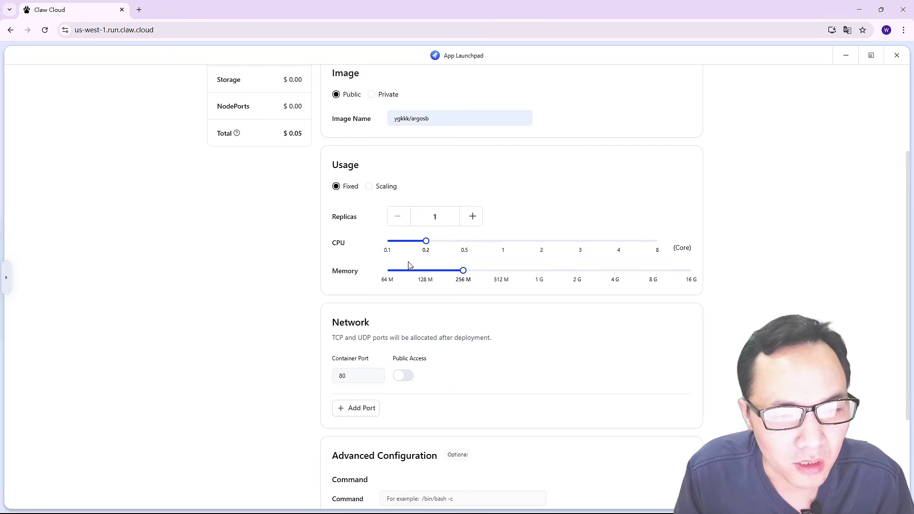
Reduce the application's fixed usage to 0.1 CPU core and 64 M of memory
left_click(389, 244)
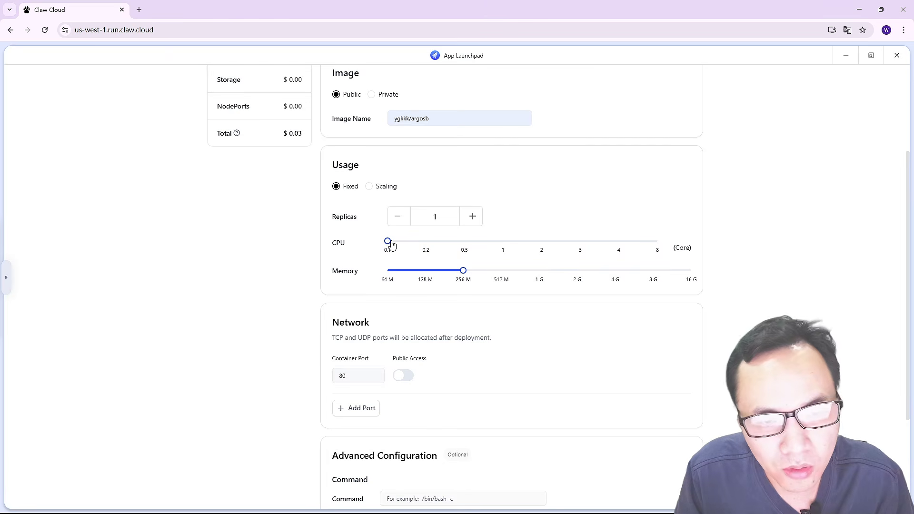
key("alt+Tab")
key("alt+Tab")
left_click(388, 271)
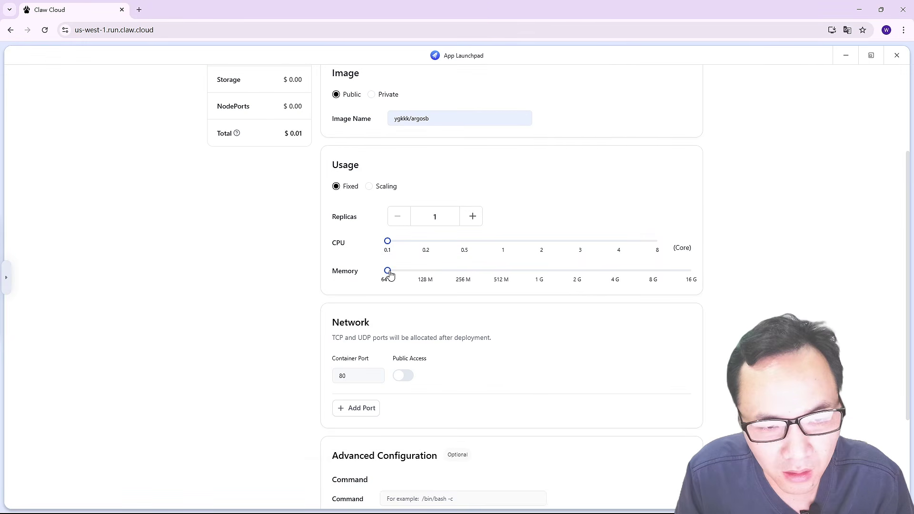
Set the container port to 3000 and enable public access for it
scroll(367, 333, "down", 1)
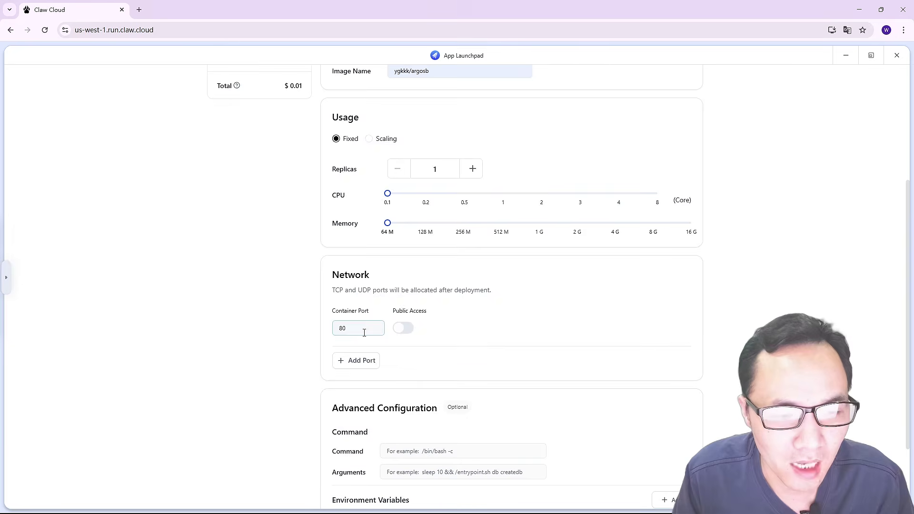
key("alt+Tab")
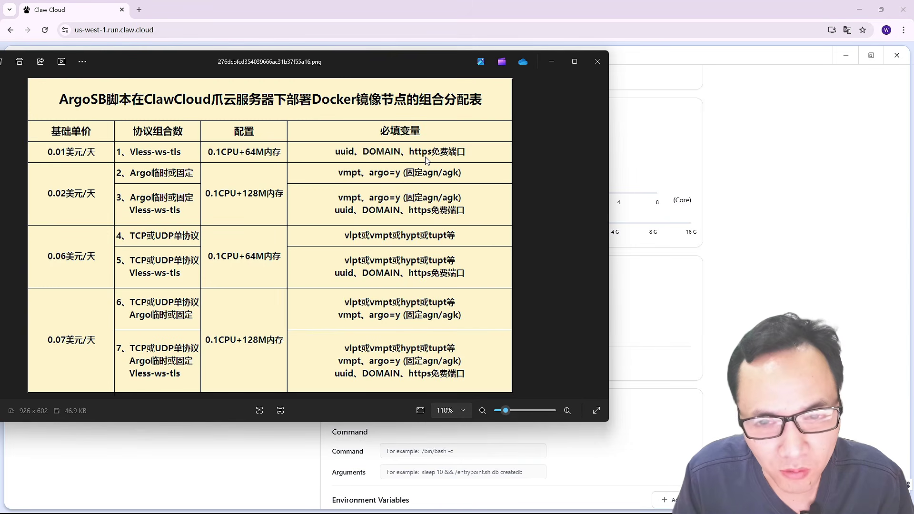
key("alt+Tab")
double_click(353, 329)
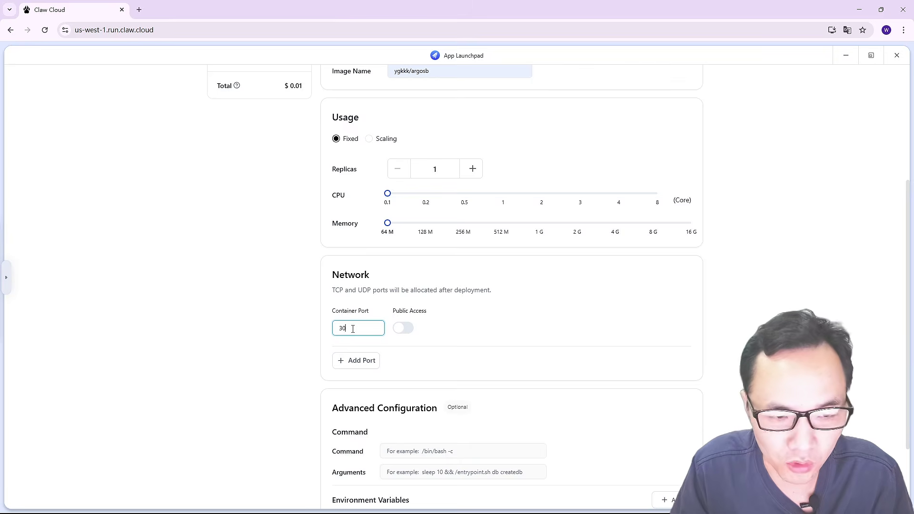
left_click(402, 329)
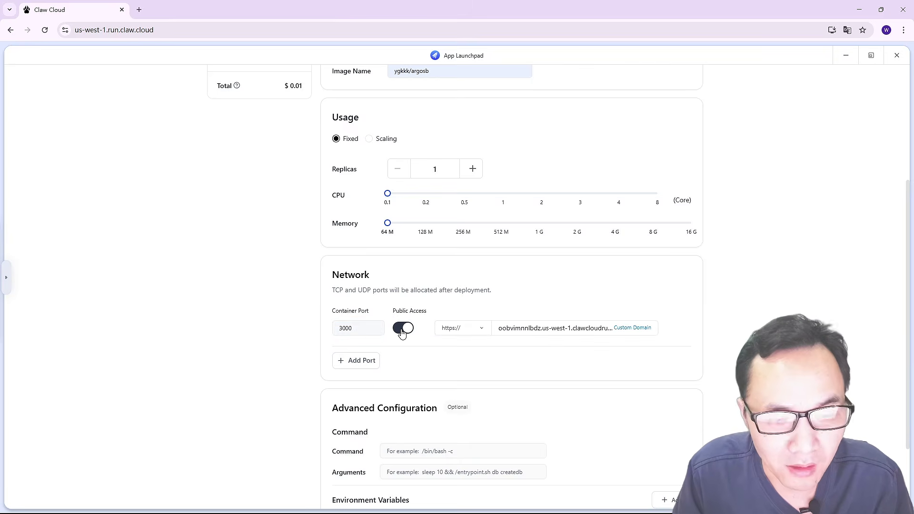
Check the variables required for Vless-ws-tls in the combination table and start a uuid= entry in the environment variables
scroll(401, 332, "down", 1)
key("alt+Tab")
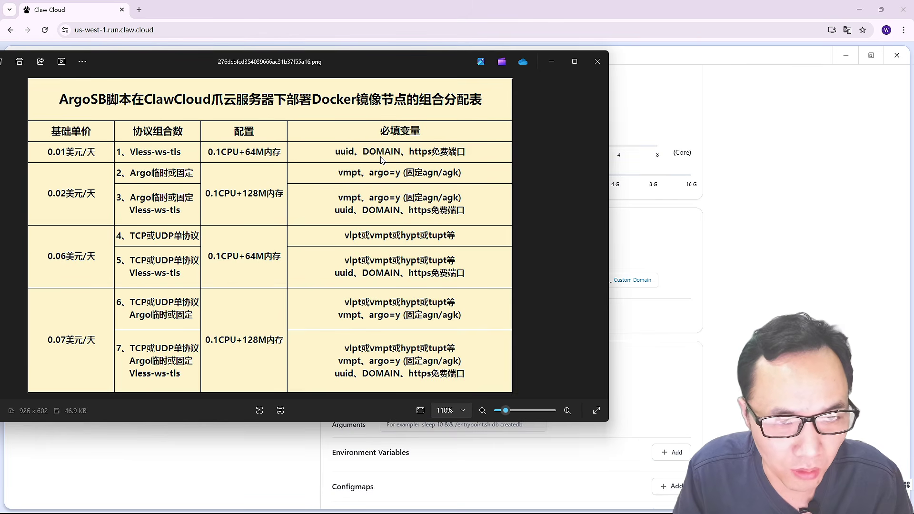
key("alt+Tab")
scroll(680, 412, "down", 1)
left_click(671, 403)
type("uu")
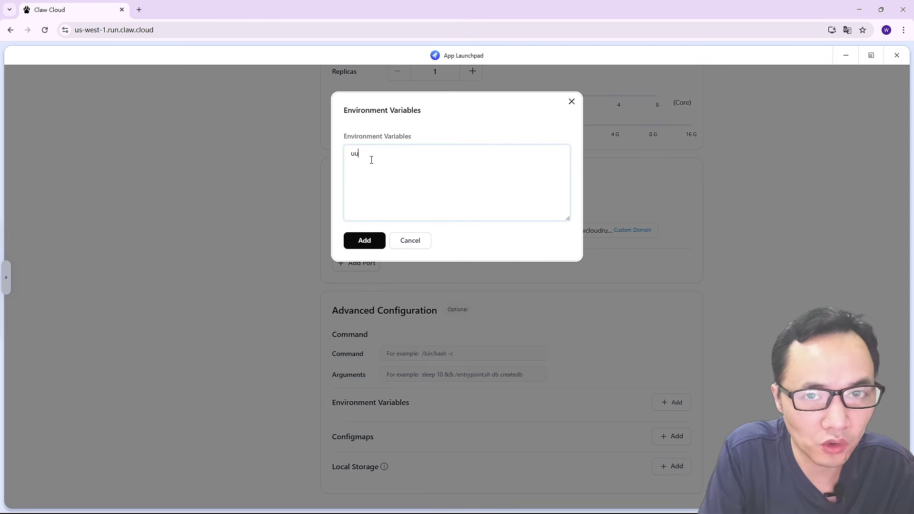
type("id=")
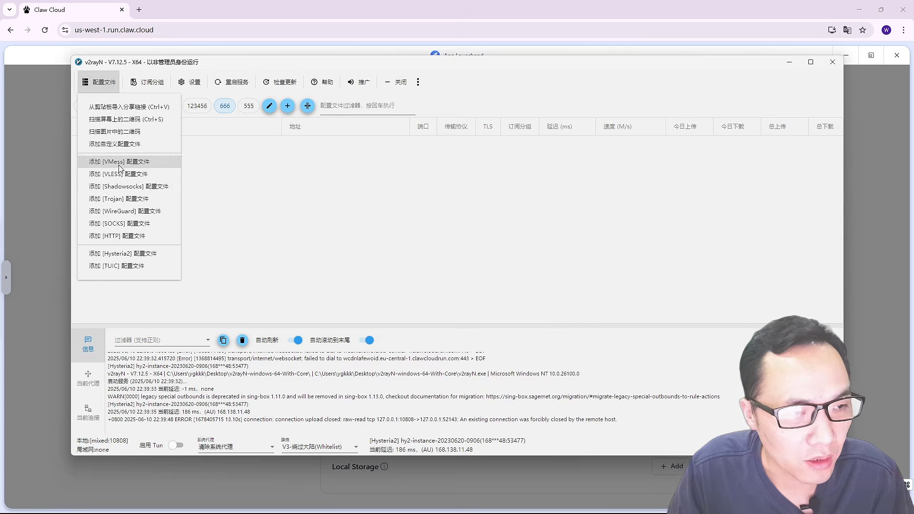
Generate a new user ID in a VMess configuration in v2rayN and select it for copying
left_click(120, 160)
left_click(545, 192)
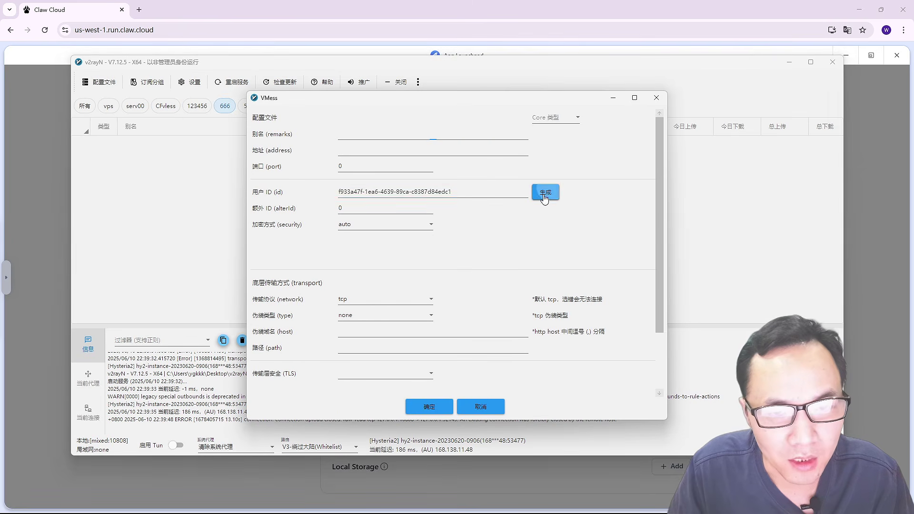
left_click_drag(455, 191, 296, 176)
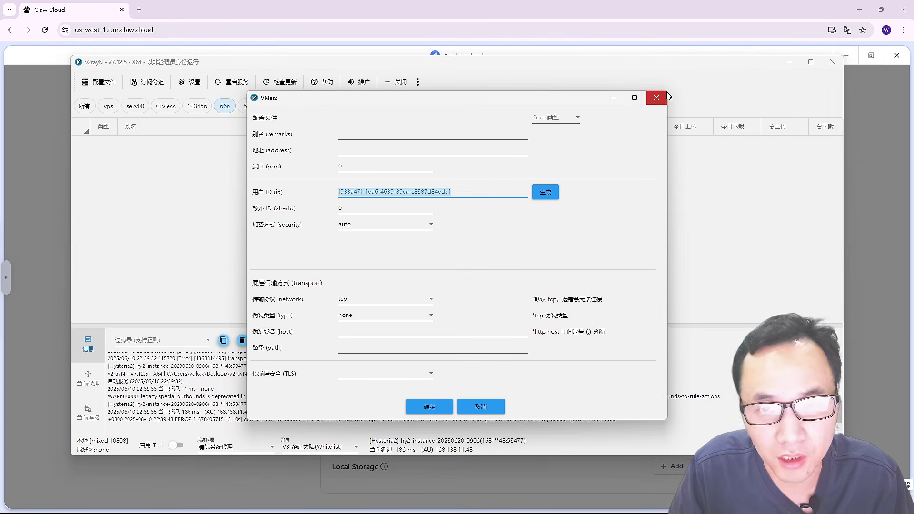
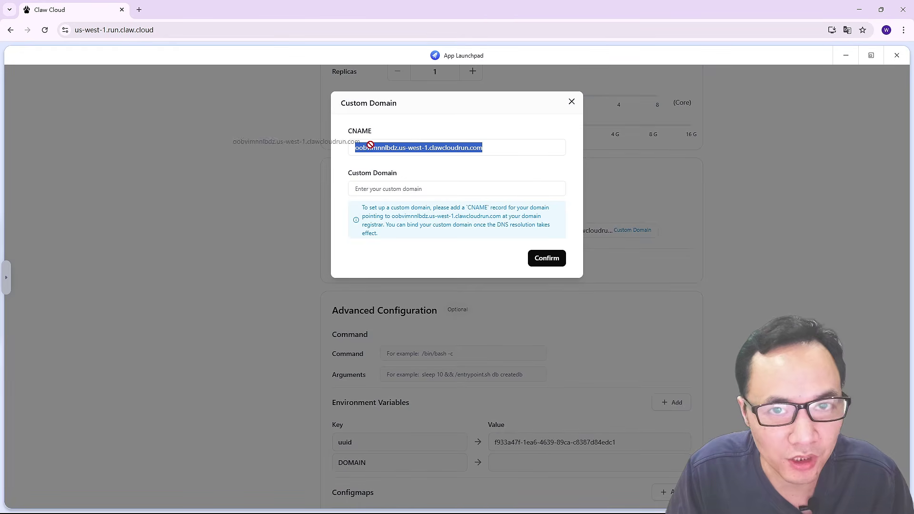
Set the DOMAIN environment variable to the CNAME address oobvimnnlbdz.us-west-1.clawcloudrun.com and save the variables
left_click(572, 102)
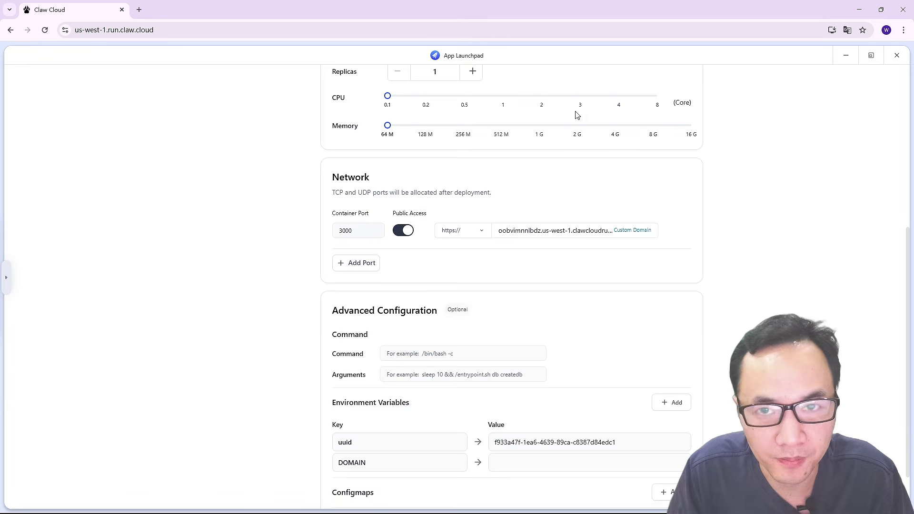
scroll(577, 115, "down", 1)
left_click(671, 347)
left_click(390, 163)
type("oobvimnnlbdz.us-west-1.clawcloudrun.com")
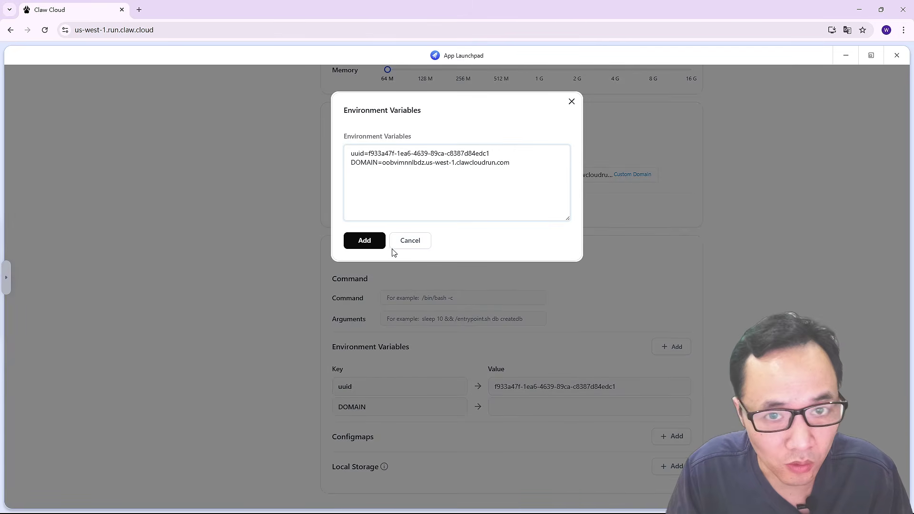
left_click(365, 245)
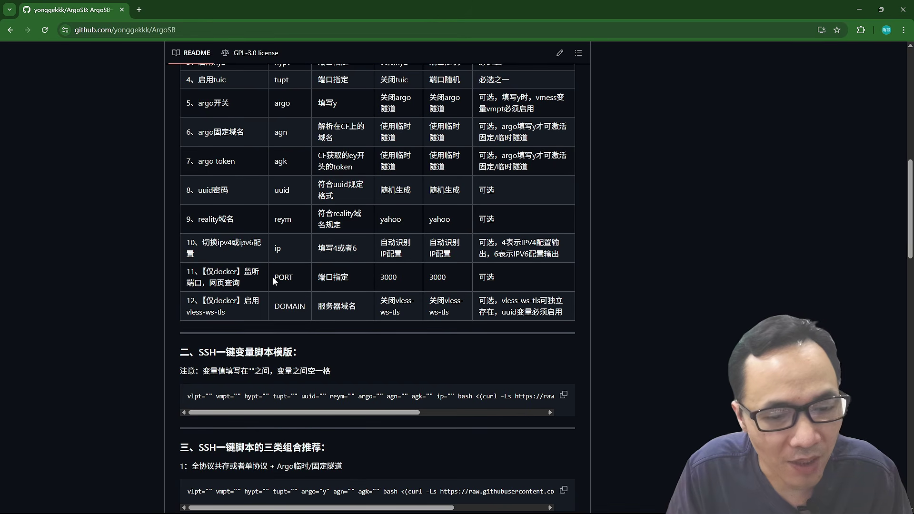
Compare the PORT variable in the README's table with the container port in the deployment form
left_click_drag(273, 277, 293, 278)
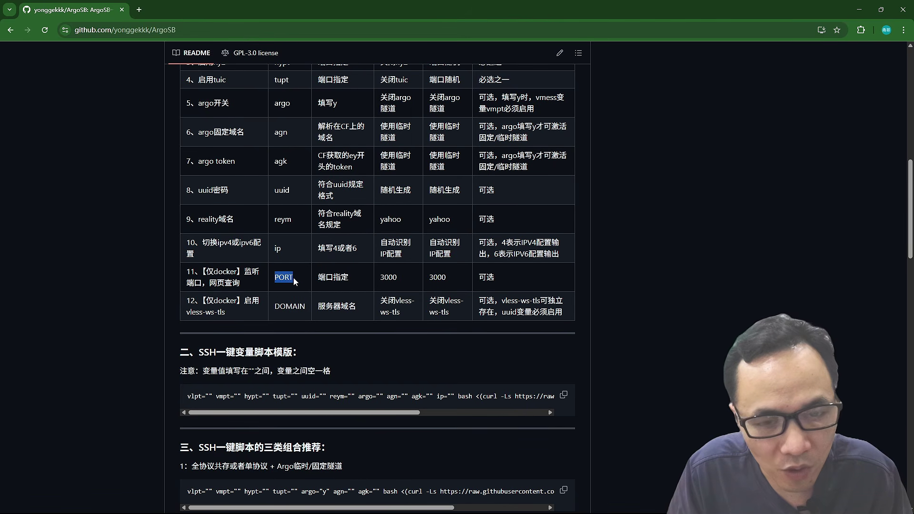
key("alt+Tab")
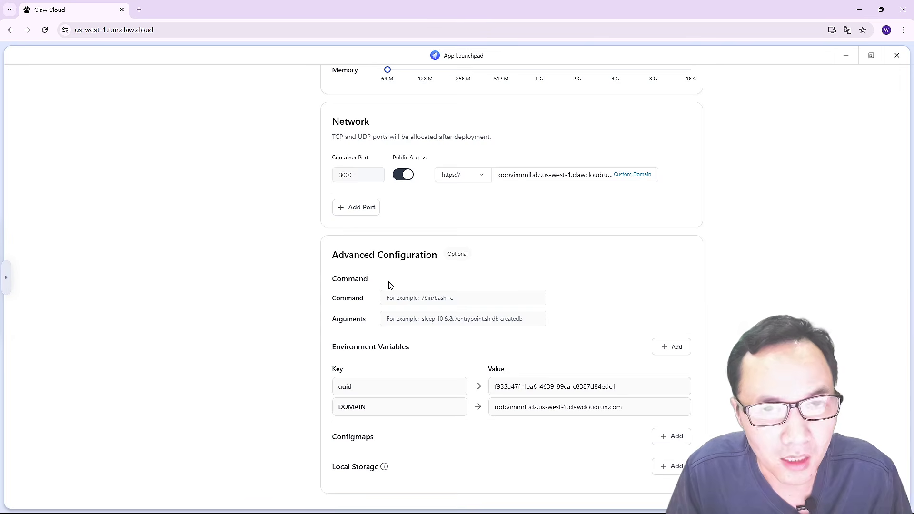
left_click(355, 177)
left_click_drag(355, 177, 307, 176)
left_click(441, 227)
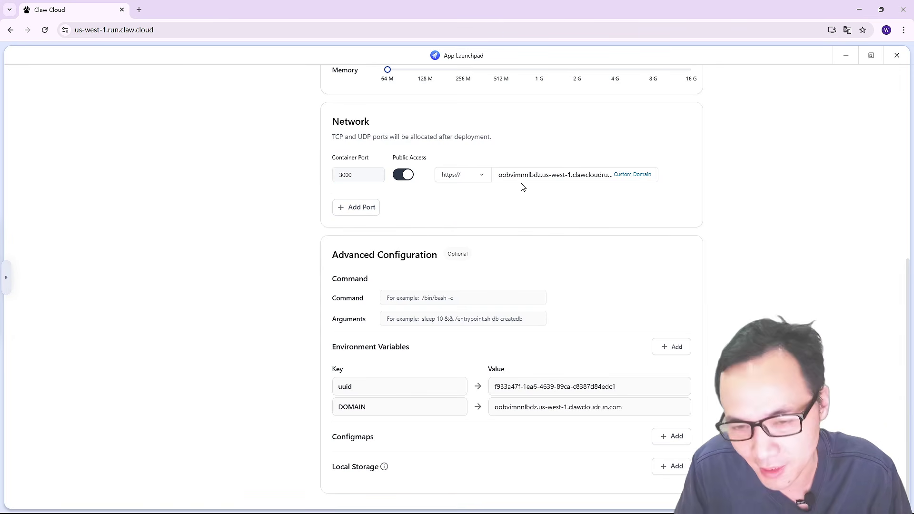
Check the combination table for the Argo plus Vless-ws-tls setup and set the application's memory to 128 M
scroll(523, 187, "up", 7)
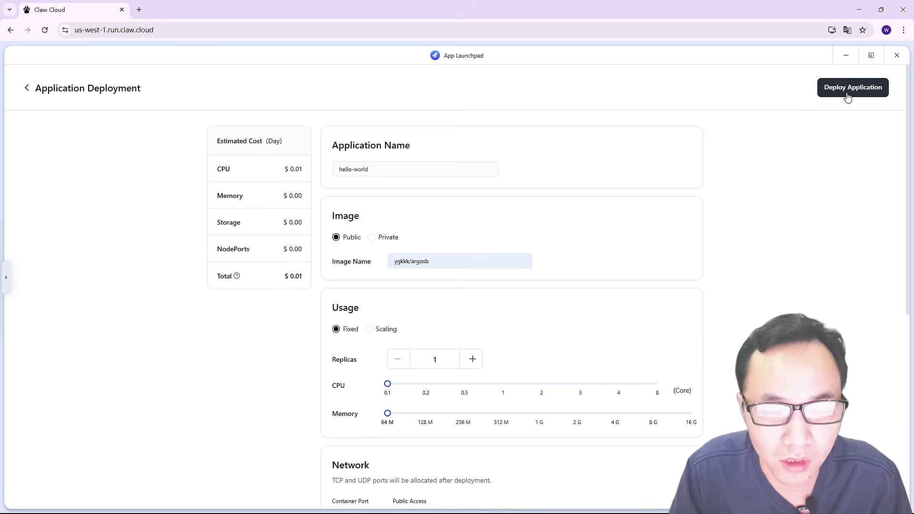
scroll(743, 293, "down", 2)
key("alt+Tab")
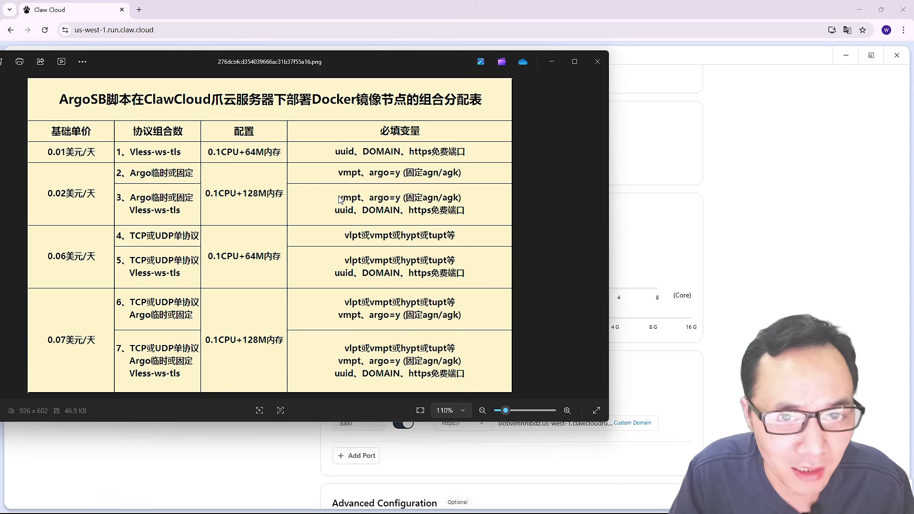
key("alt+Tab")
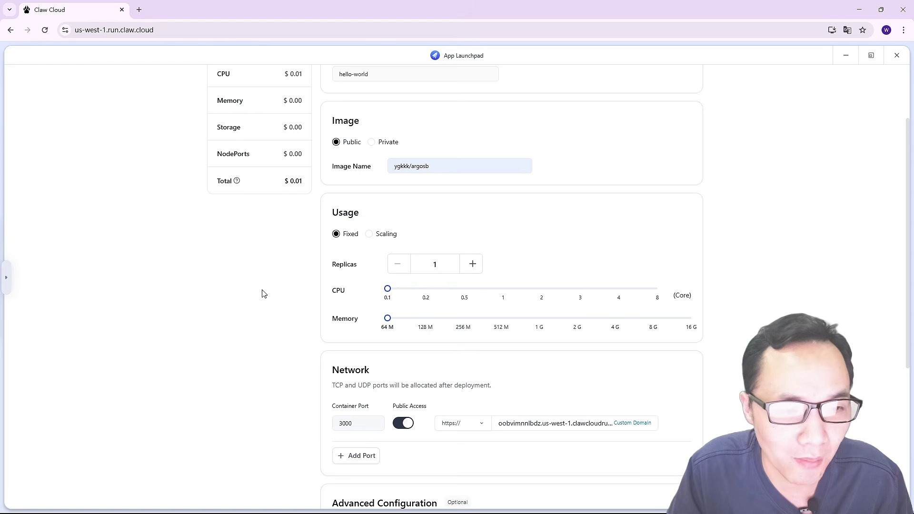
scroll(265, 292, "down", 1)
key("alt+Tab")
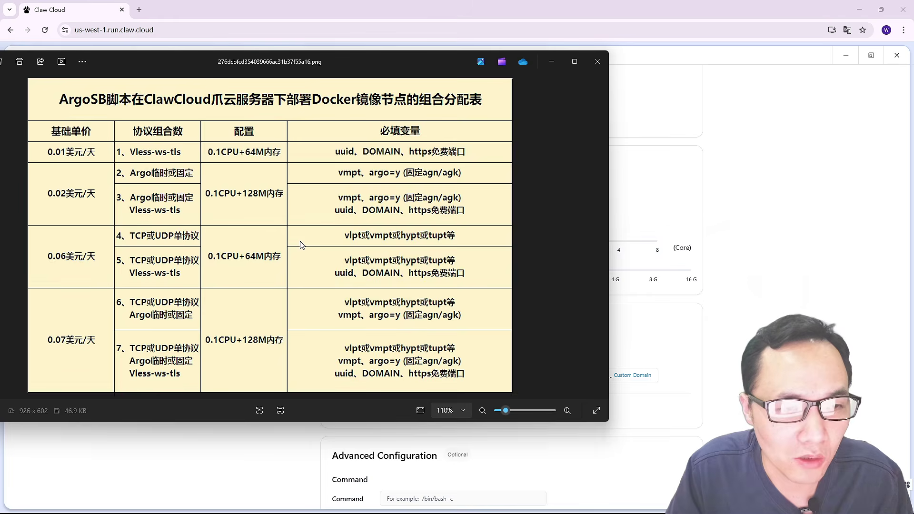
key("alt+Tab")
left_click(425, 270)
Reopen the environment variables and add an empty vmpt= line below DOMAIN, following the combination table
scroll(425, 270, "down", 4)
key("alt+Tab")
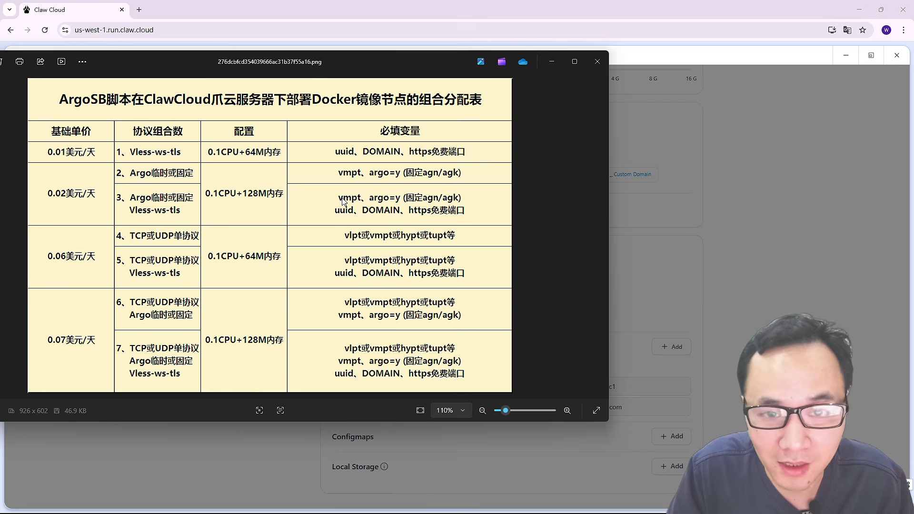
key("alt+Tab")
type("vm")
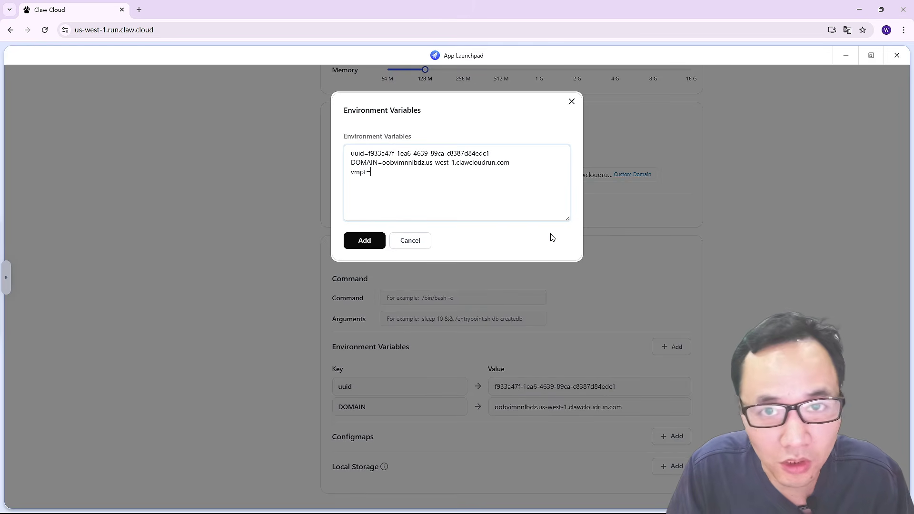
Add the variable argo=y on a new line, checking its required value in the README's variable table
key("alt+Tab")
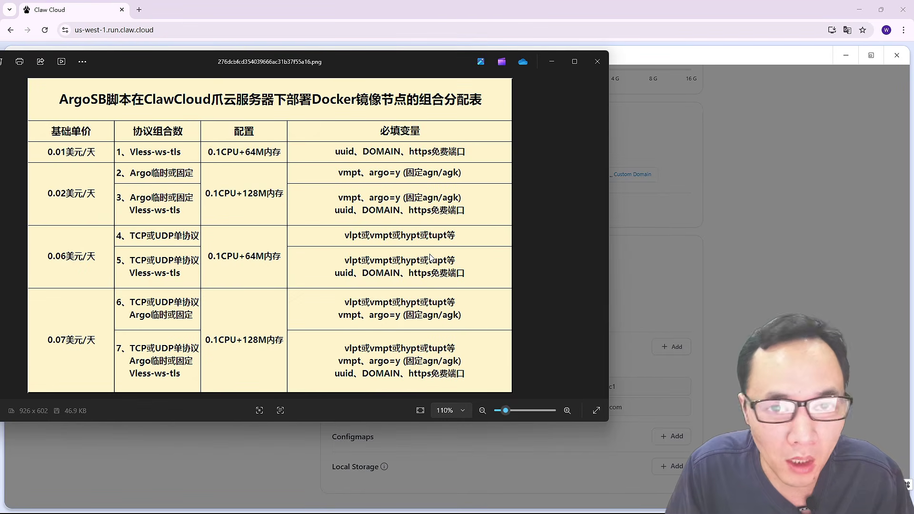
key("alt+Tab")
key("Return")
type("argo=")
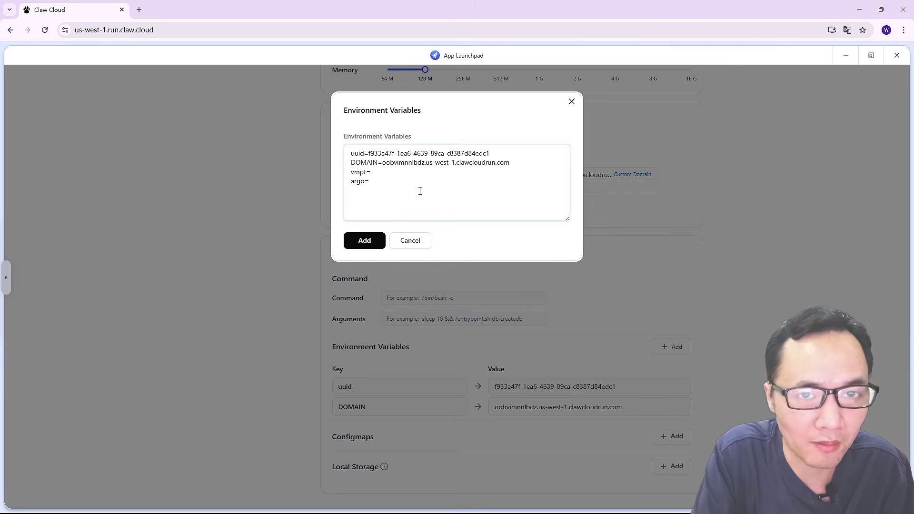
key("alt+Tab")
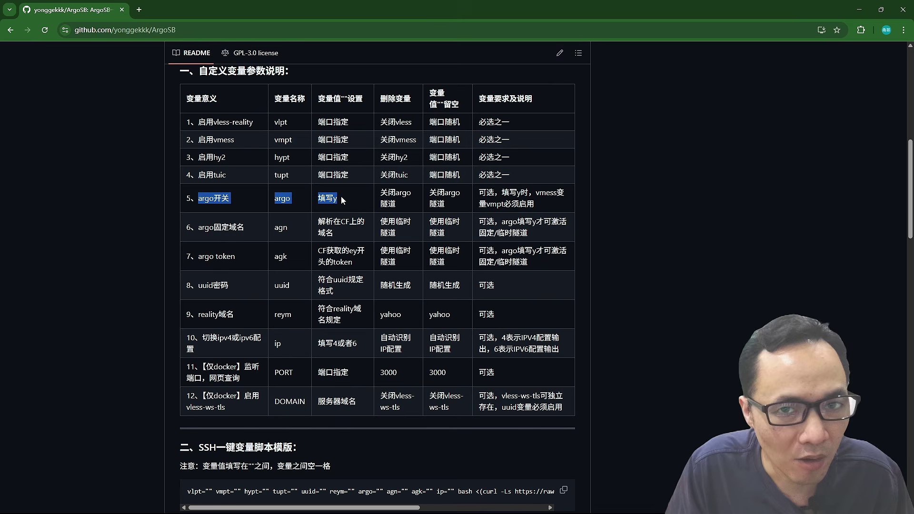
left_click(859, 9)
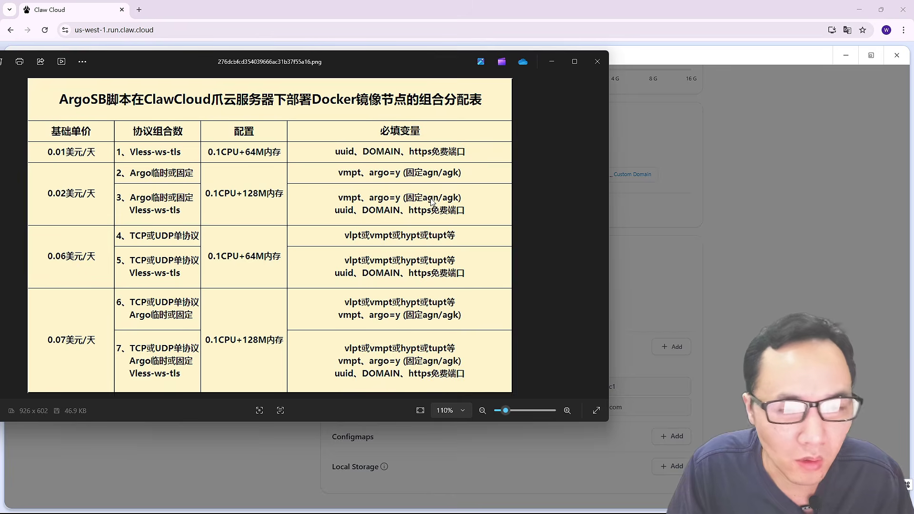
key("alt+Tab")
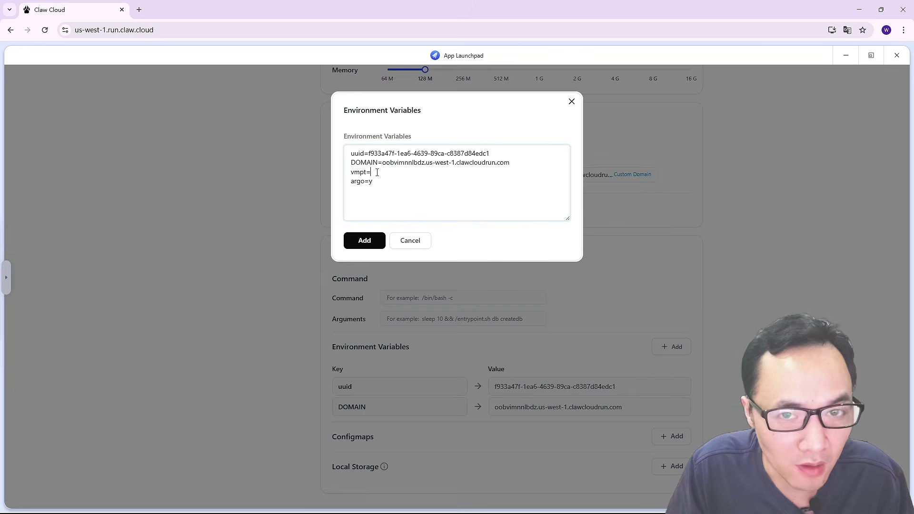
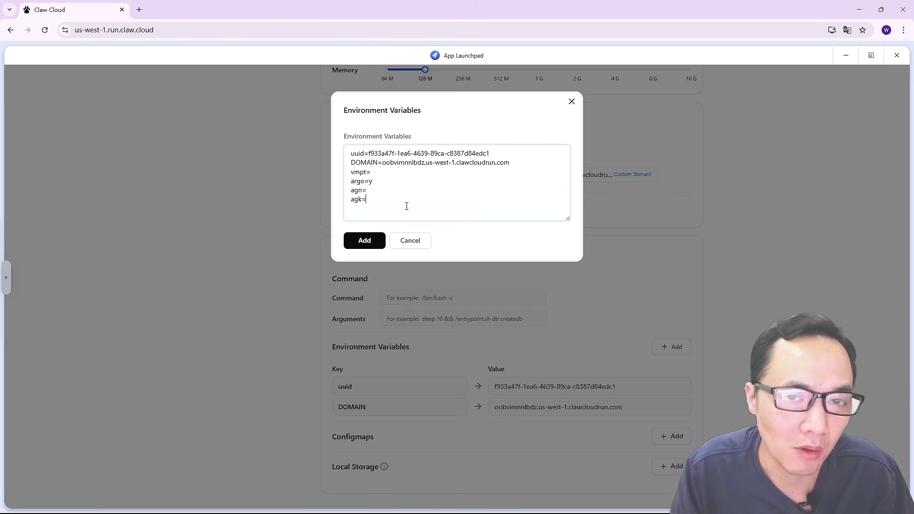
Remove the empty agn= and agk= lines from the environment variables
left_click_drag(380, 205, 337, 193)
key("BackSpace")
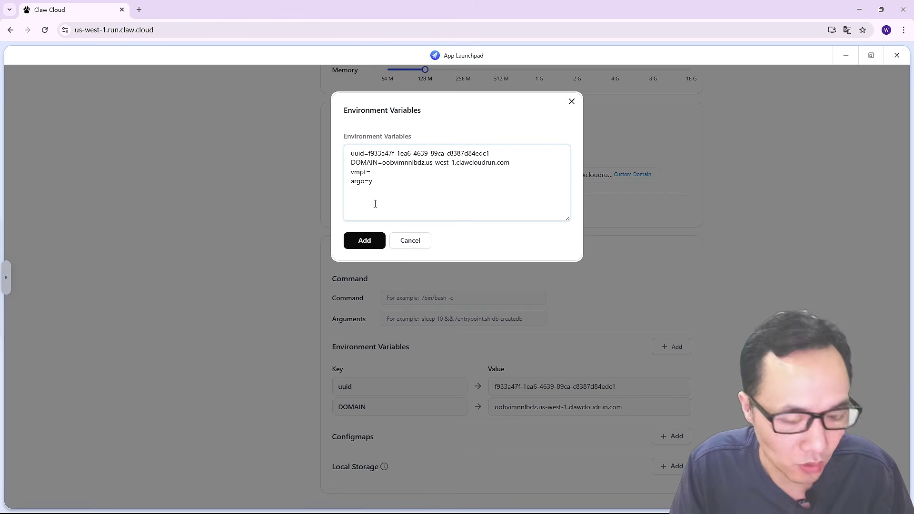
Check the combination table and the README's variable table for the TCP or UDP protocol options and their variable names
key("alt+Tab")
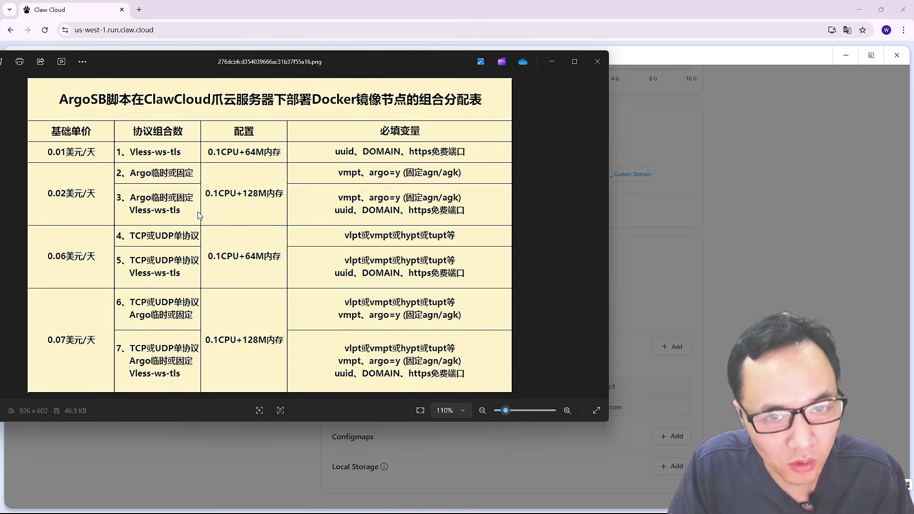
key("alt+Tab")
key("alt+Tab")
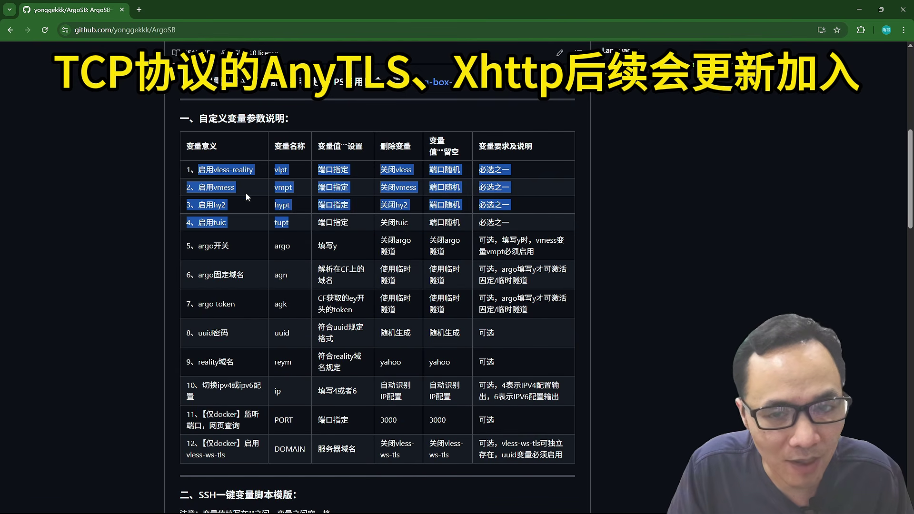
left_click(213, 209)
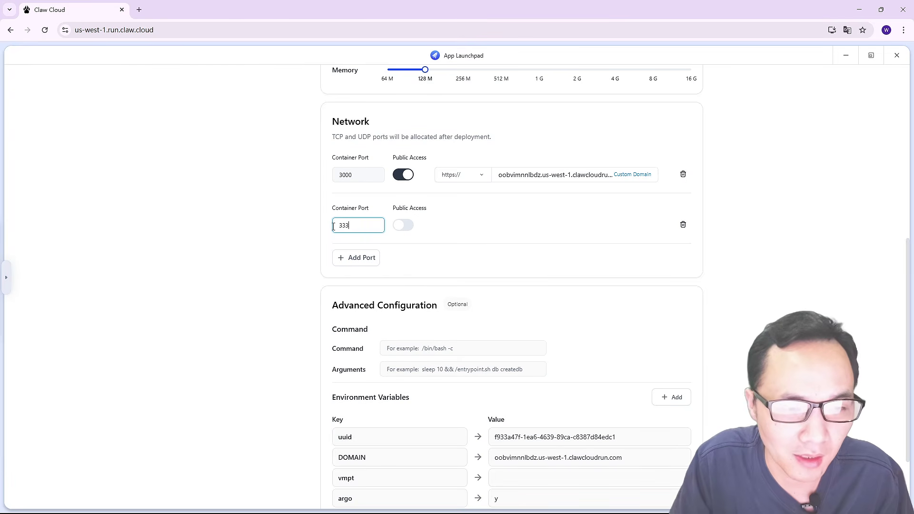
Set the second container port to 33333, enable its public access and choose the udp:// protocol
left_click(407, 223)
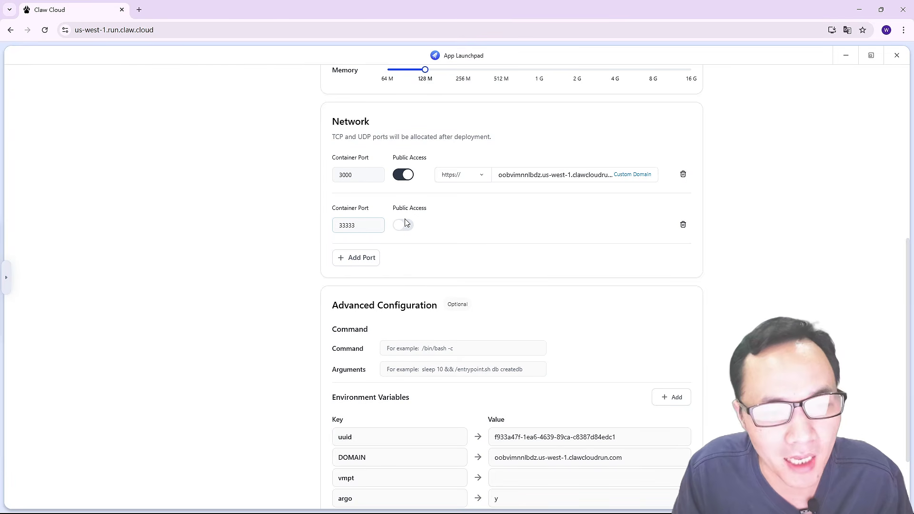
left_click(402, 226)
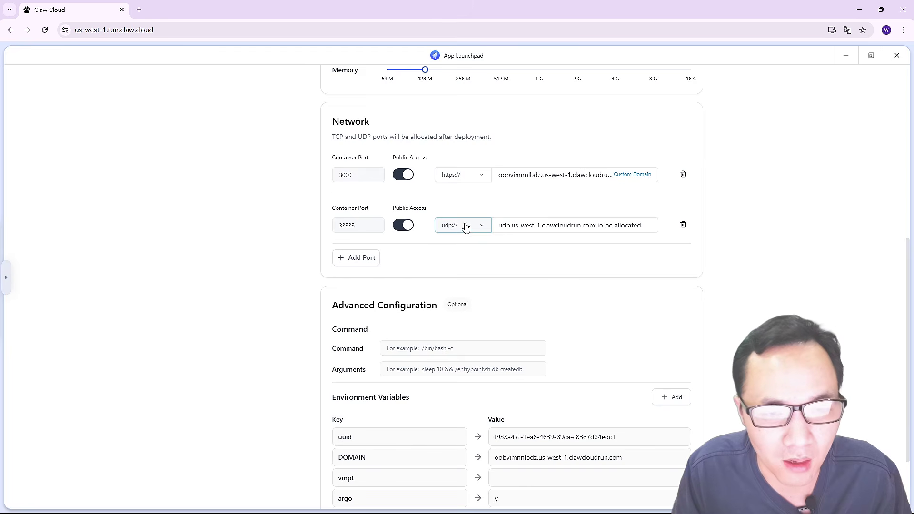
left_click(466, 227)
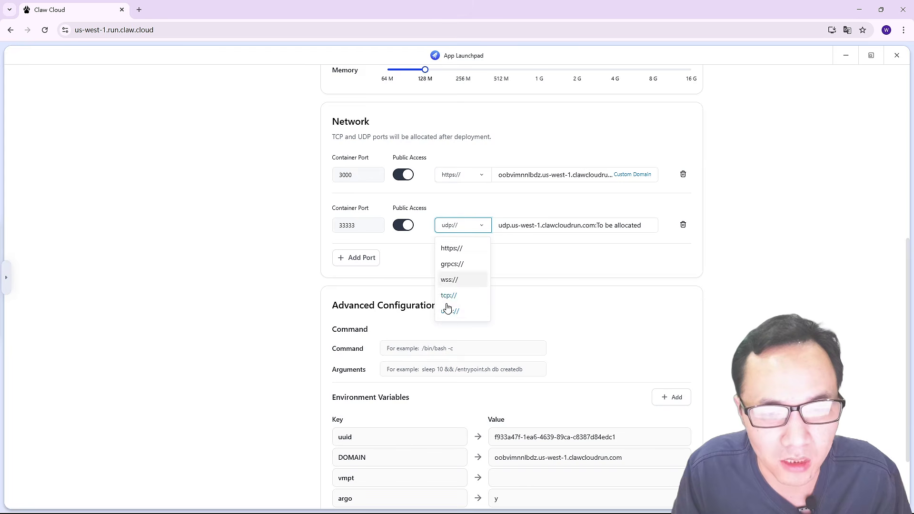
left_click(450, 314)
Add the environment variable tupt=33333 on a new line below argo=y
scroll(510, 266, "down", 2)
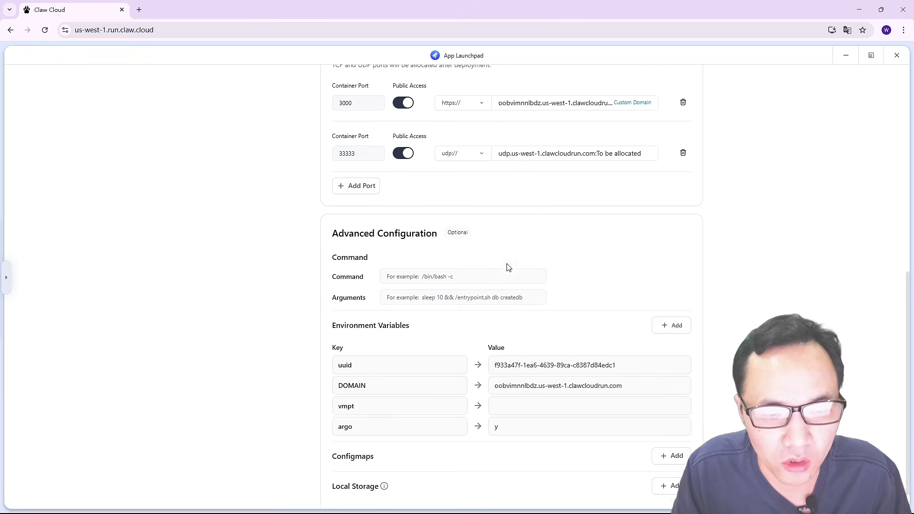
left_click(675, 310)
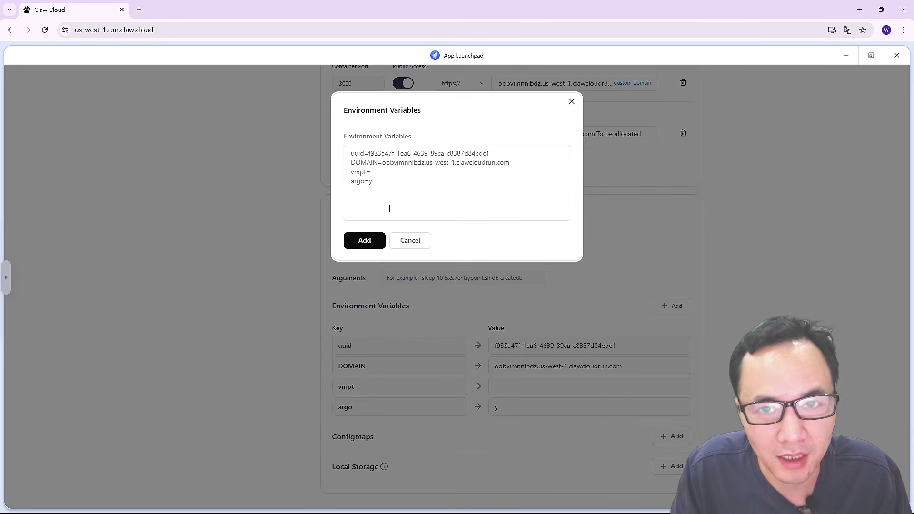
left_click(360, 192)
key("Return")
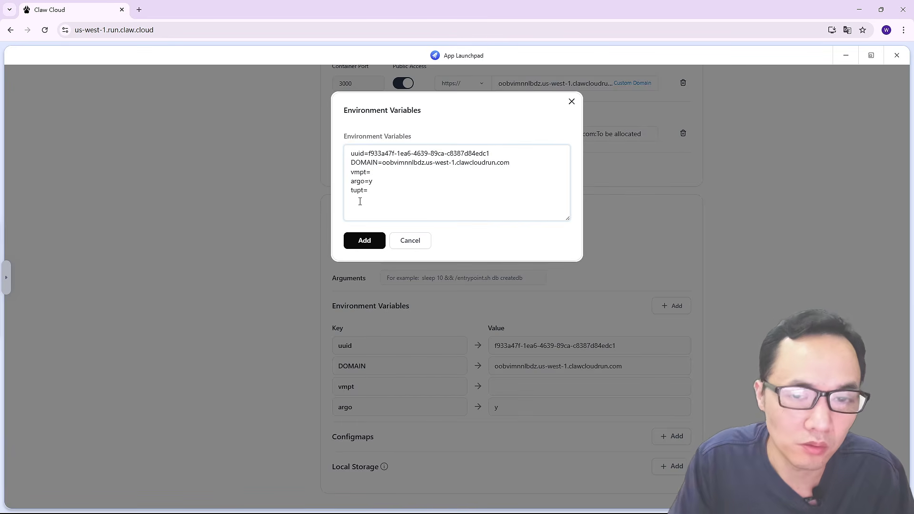
left_click(364, 241)
left_click(675, 307)
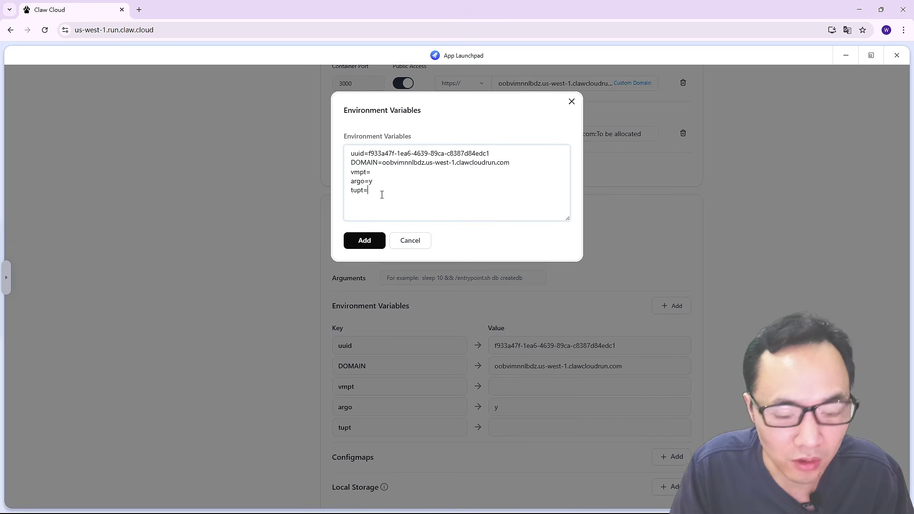
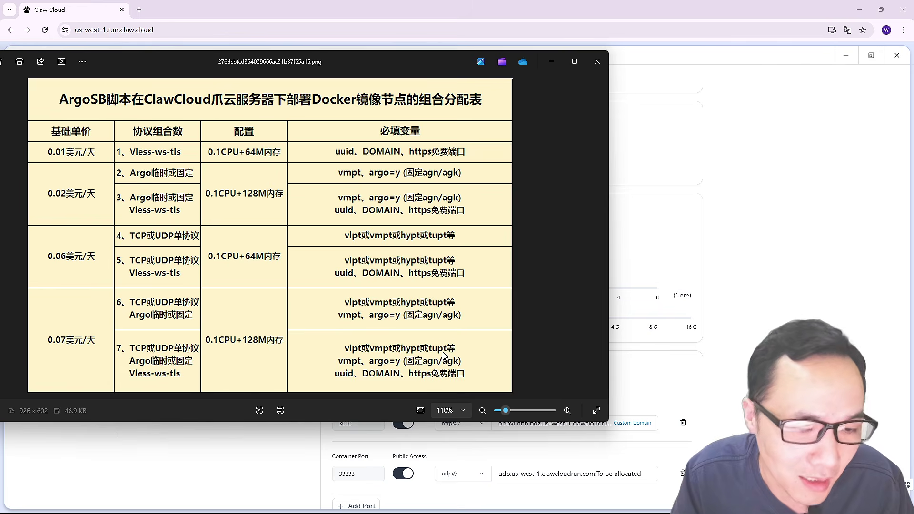
Compare the application's resources, environment variables and estimated daily cost with combination 7 in the combination table
left_click(661, 371)
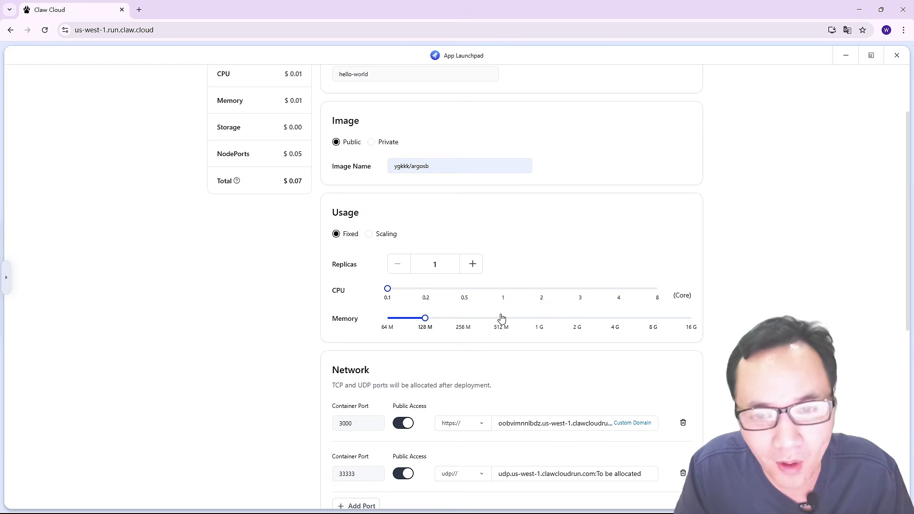
scroll(543, 321, "down", 5)
scroll(552, 348, "down", 2)
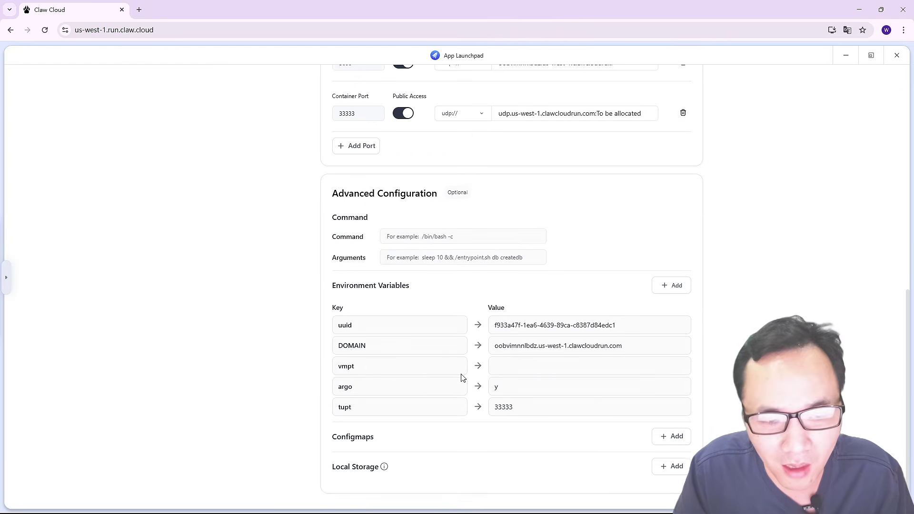
key("alt+Tab")
left_click(693, 377)
key("alt+Tab")
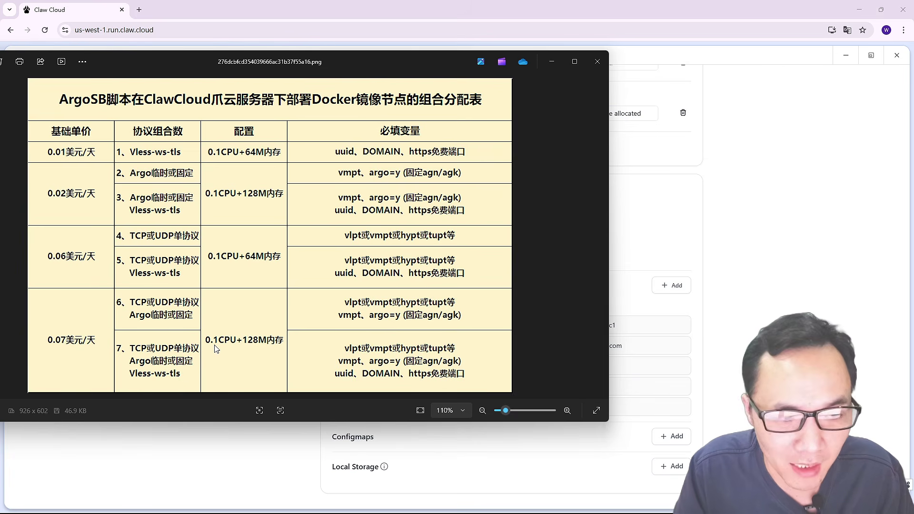
key("alt+Tab")
scroll(492, 289, "up", 6)
key("alt+Tab")
key("alt+Tab")
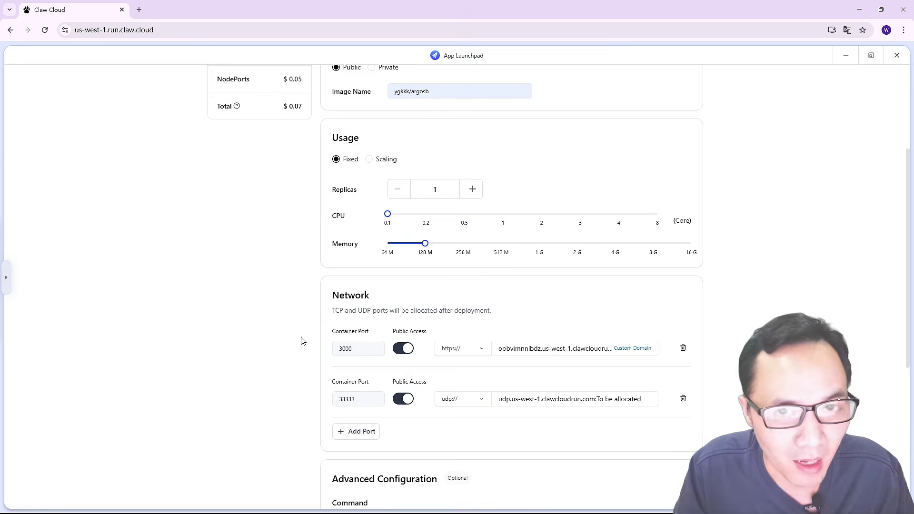
scroll(422, 268, "up", 1)
key("alt+Tab")
key("alt+Tab")
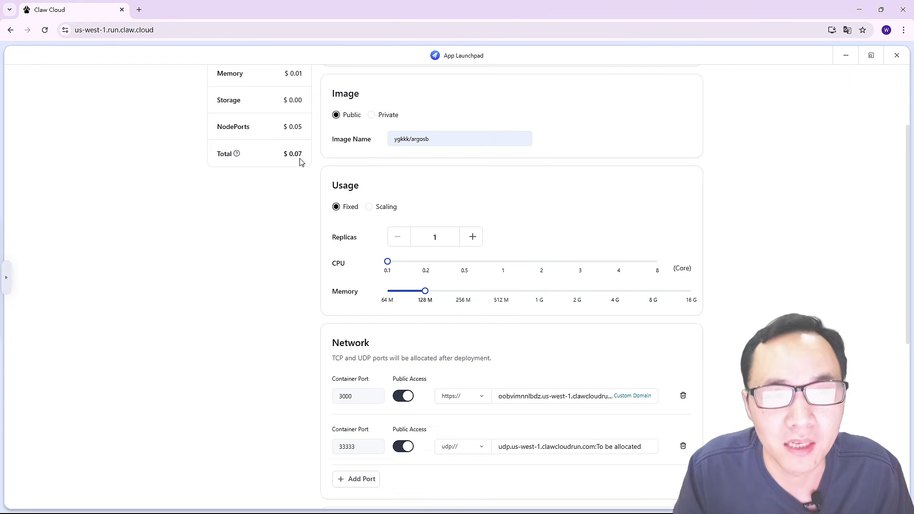
Review the network ports and environment variables against the required variables of the other combinations in the table
scroll(299, 314, "down", 1)
key("alt+Tab")
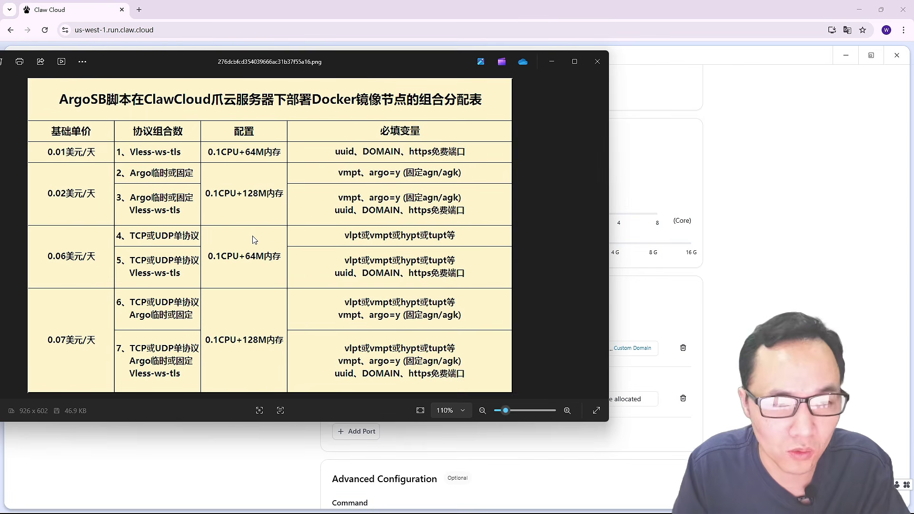
key("alt+Tab")
scroll(425, 302, "down", 3)
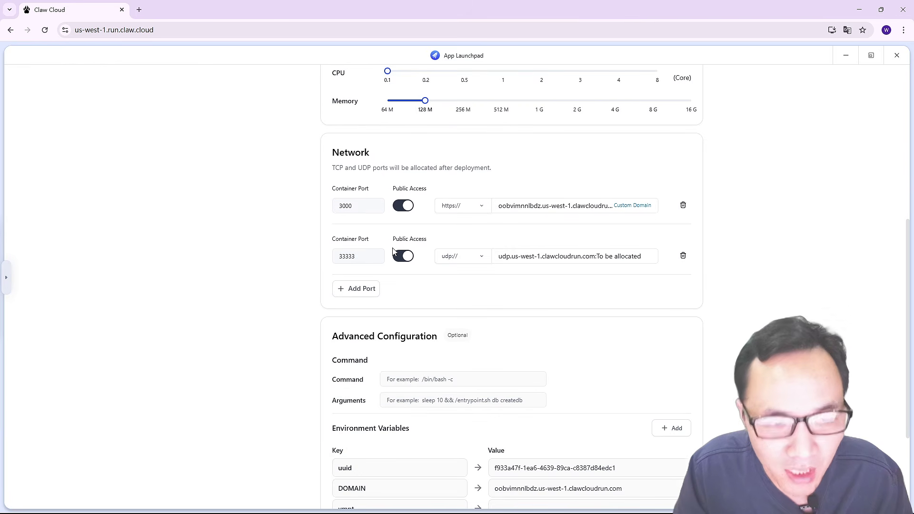
scroll(472, 364, "down", 2)
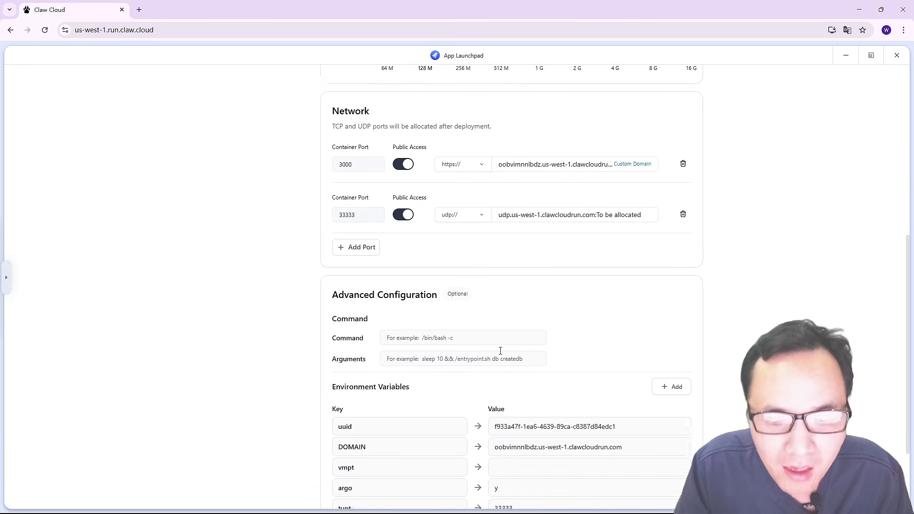
key("alt+Tab")
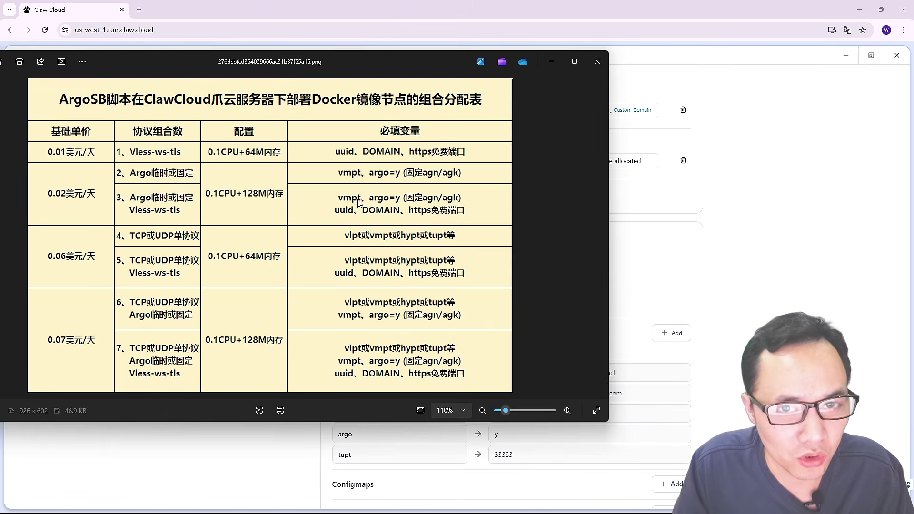
scroll(890, 320, "down", 1)
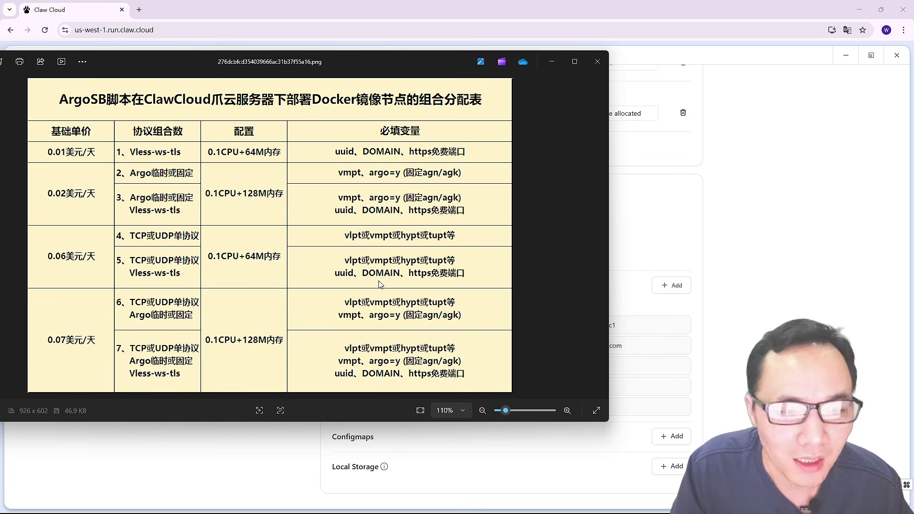
Deploy the hello-world application with the configured settings and confirm the deployment
scroll(667, 304, "up", 7)
left_click(666, 304)
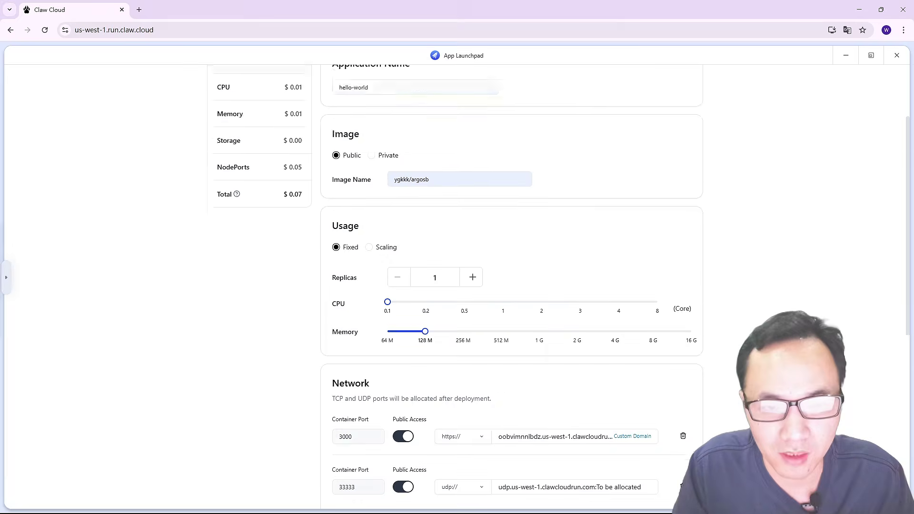
scroll(511, 286, "up", 3)
left_click(850, 91)
left_click(511, 159)
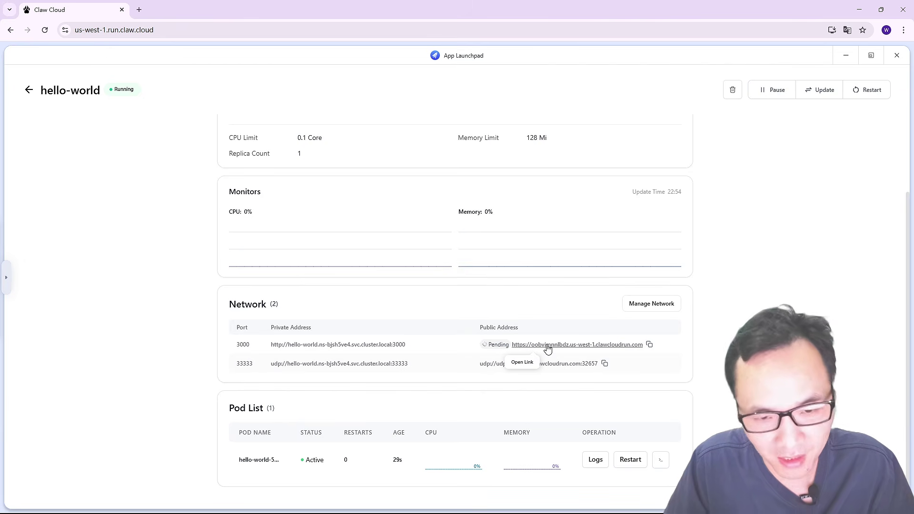
Open the public https address of port 3000 and read the instructions on its landing page
triple_click(547, 347)
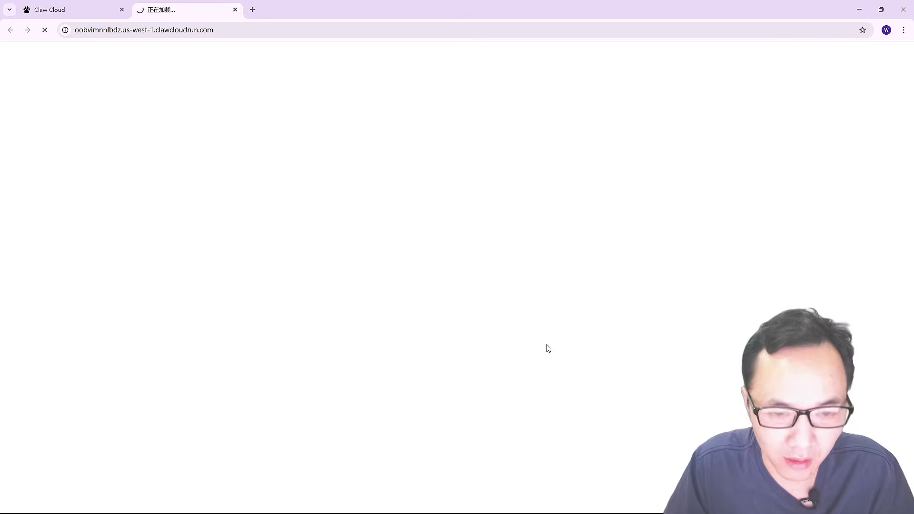
key("ctrl+Tab")
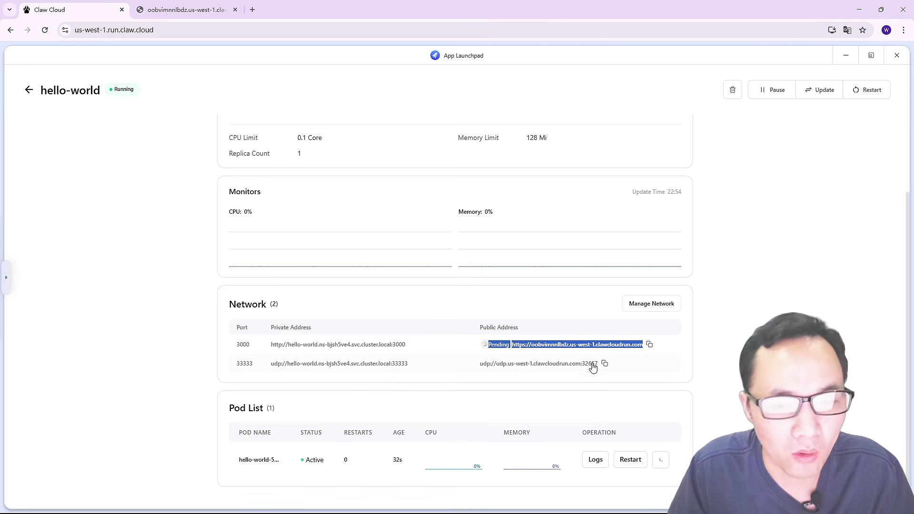
left_click(209, 8)
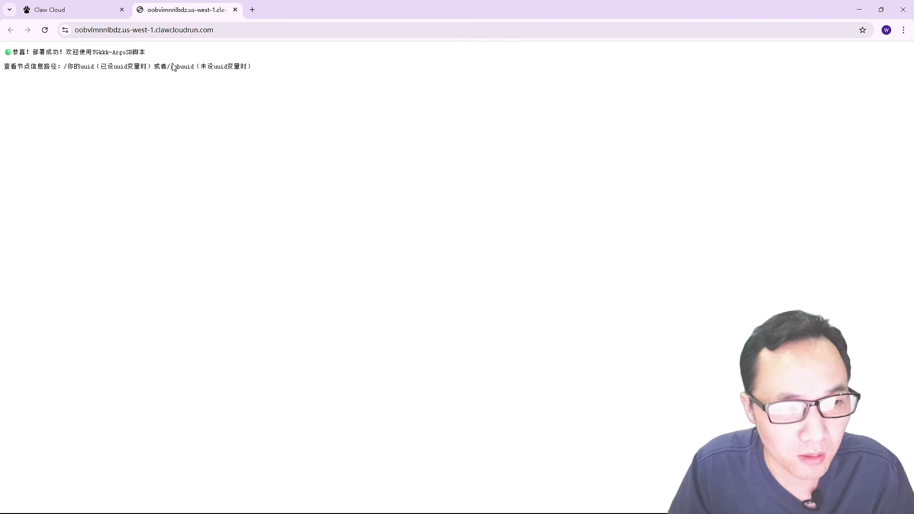
Append / to the landing page's address and copy the uuid value from the application's environment variables
left_click(343, 31)
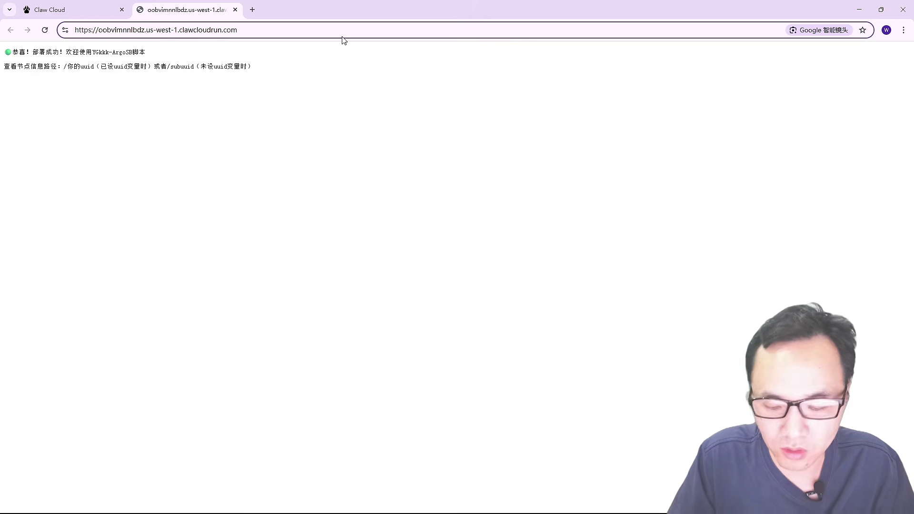
type("/")
left_click(95, 8)
scroll(580, 420, "up", 2)
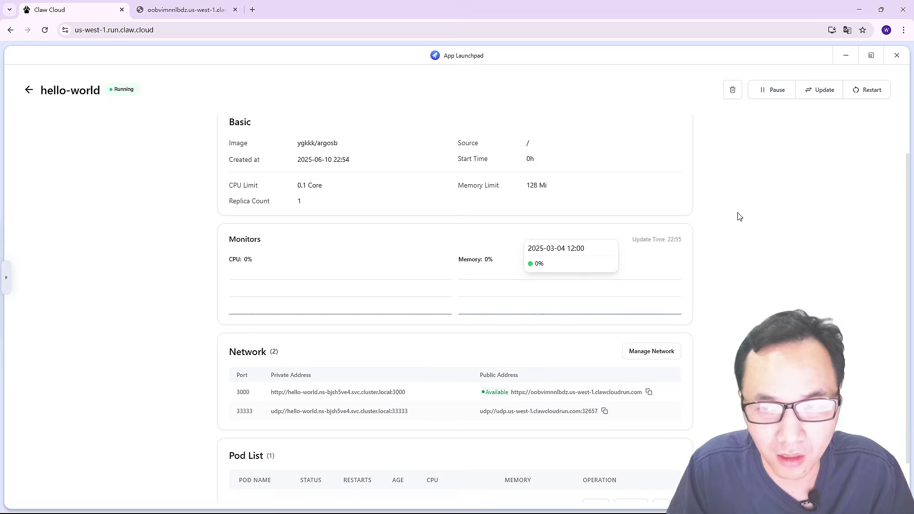
left_click(822, 95)
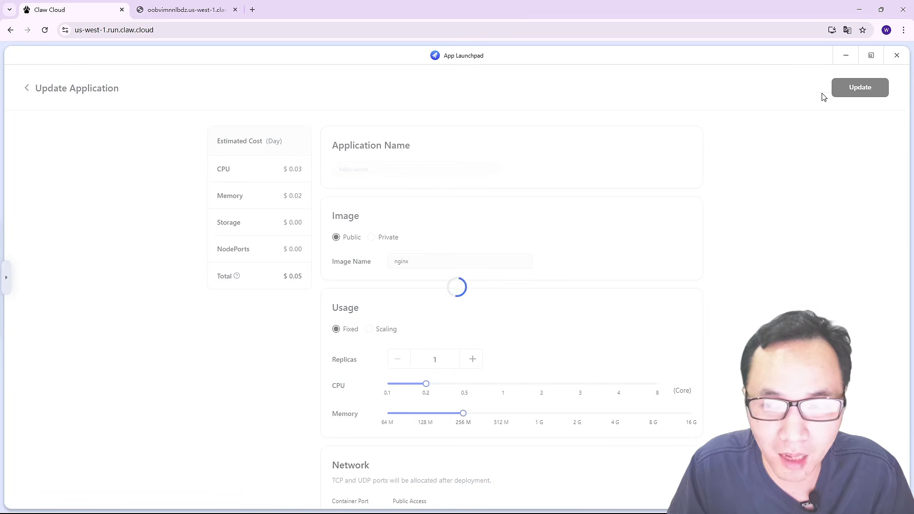
scroll(561, 329, "down", 10)
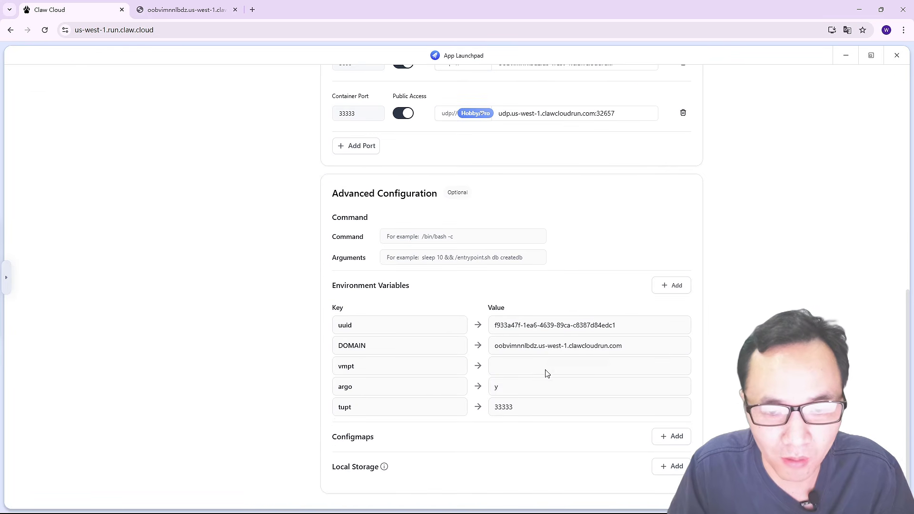
left_click_drag(621, 326, 490, 326)
key("ctrl+c")
key("ctrl+Tab")
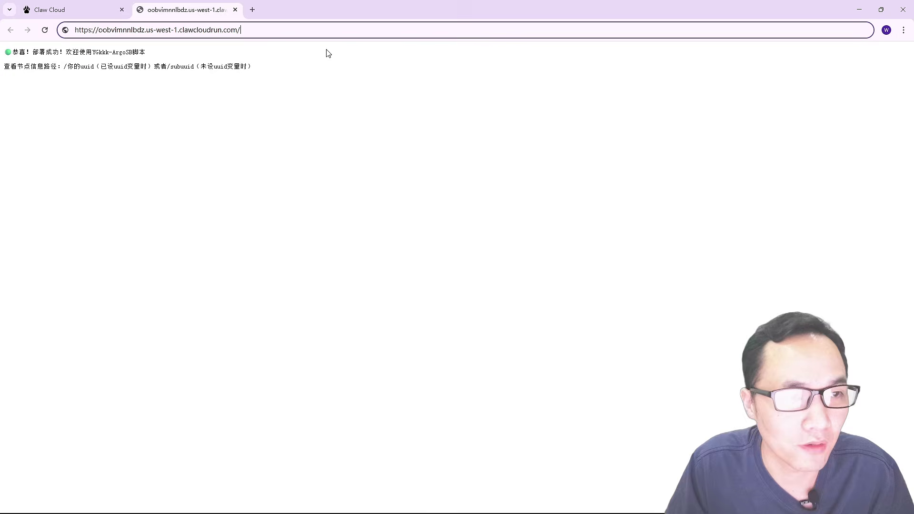
Complete the page's address with the copied uuid, load the node information and highlight the starts of the vless and vmess links
key("ctrl+l")
key("End")
key("ctrl+v")
key("Return")
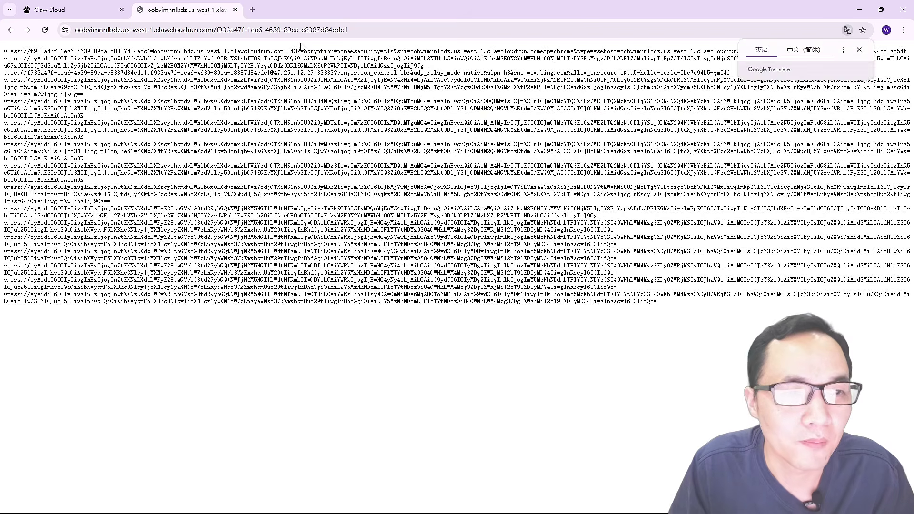
left_click_drag(4, 51, 72, 50)
left_click_drag(3, 75, 96, 80)
Return from the update form to the hello-world details and open the running pod's logs
key("ctrl+Tab")
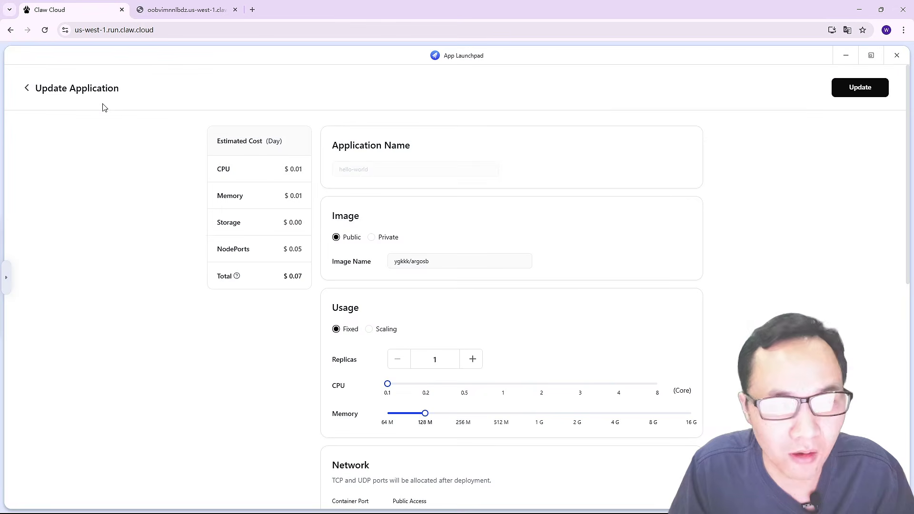
left_click(25, 88)
scroll(666, 311, "down", 2)
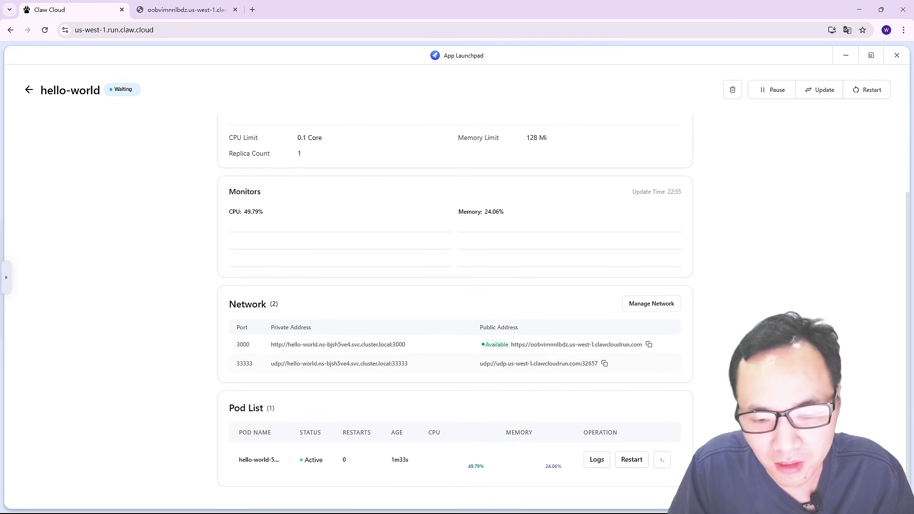
left_click(596, 460)
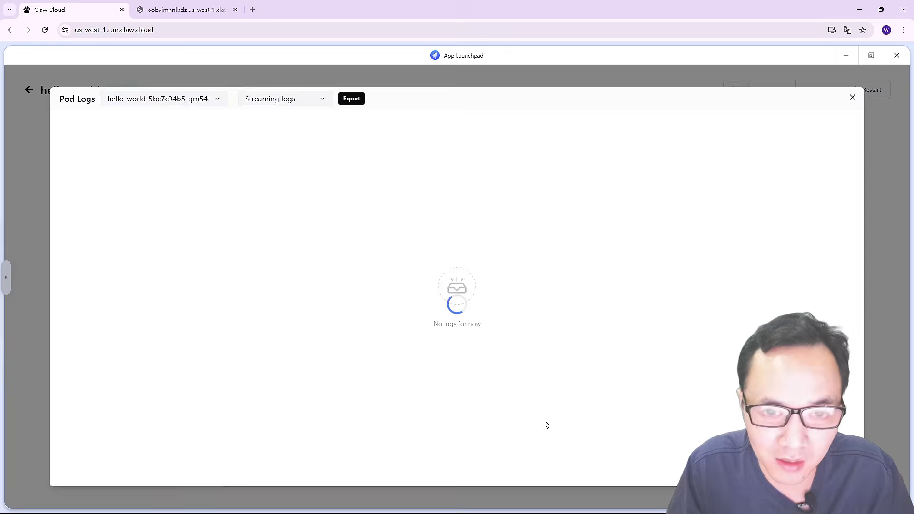
Examine the pod logs and highlight the starts of the vmess-ws, Tuic, 443 and 80 Argo, and vless-ws-tls node links
scroll(834, 164, "down", 3)
left_click_drag(834, 164, 847, 377)
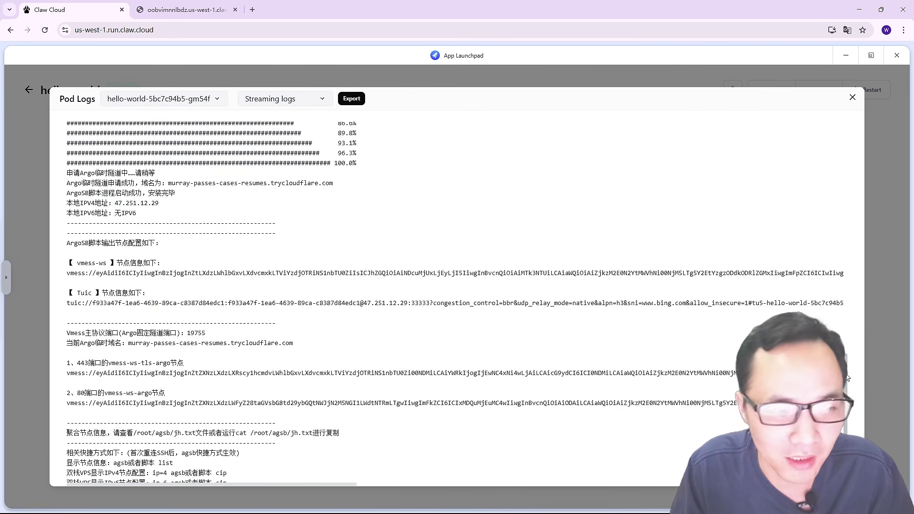
scroll(71, 177, "down", 2)
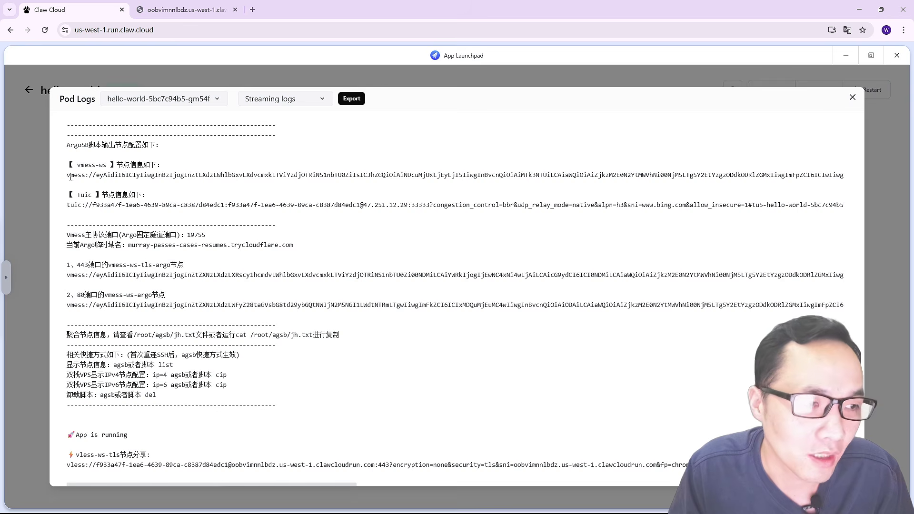
left_click_drag(68, 175, 262, 174)
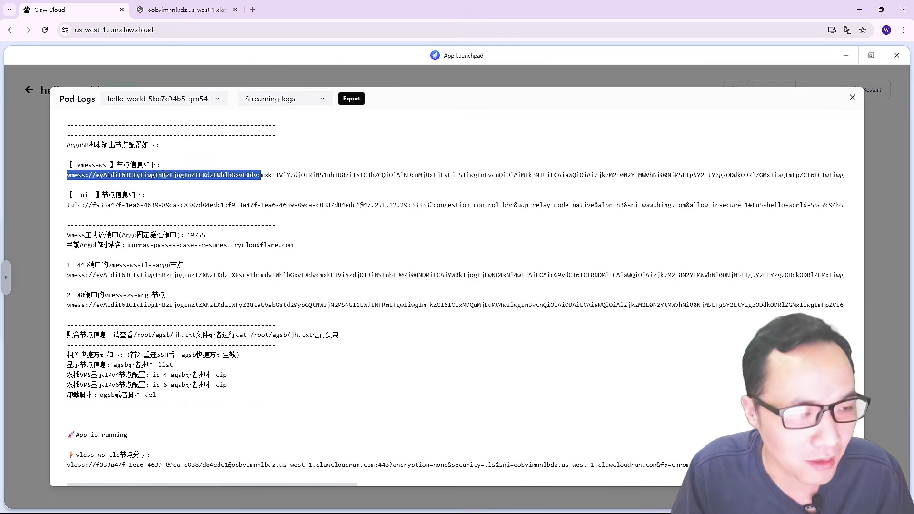
left_click_drag(59, 204, 182, 217)
left_click_drag(67, 276, 212, 276)
left_click_drag(67, 305, 188, 305)
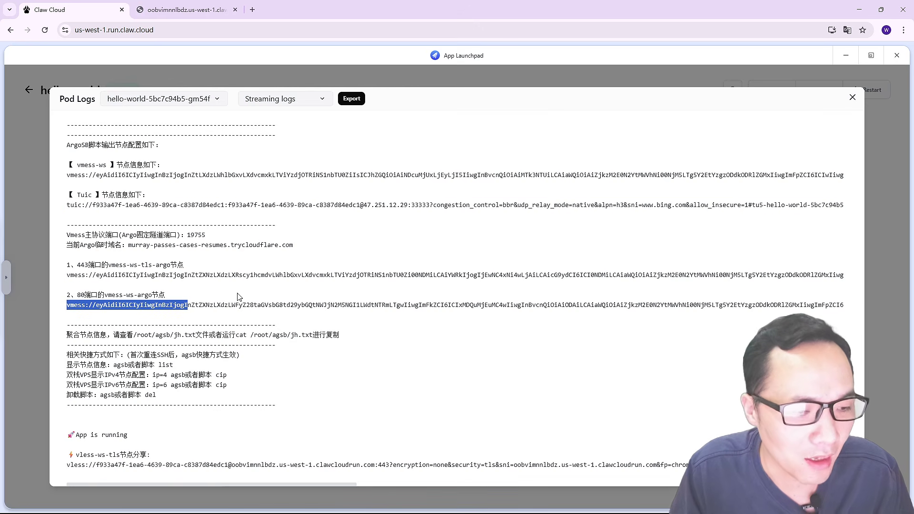
left_click_drag(67, 468, 690, 466)
left_click(315, 379)
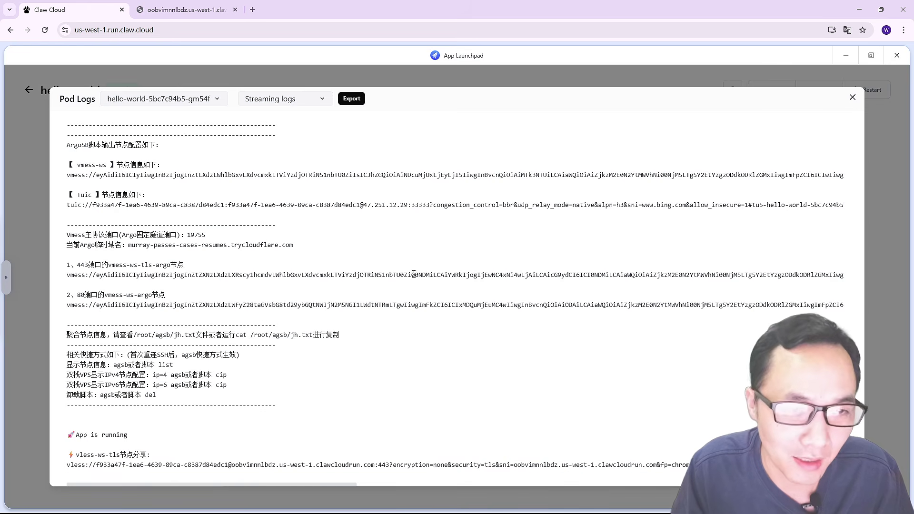
Close the logs, copy all node links from the node information page and import them from the clipboard into v2rayN's 666 group
left_click(852, 97)
key("ctrl+Tab")
key("ctrl+a")
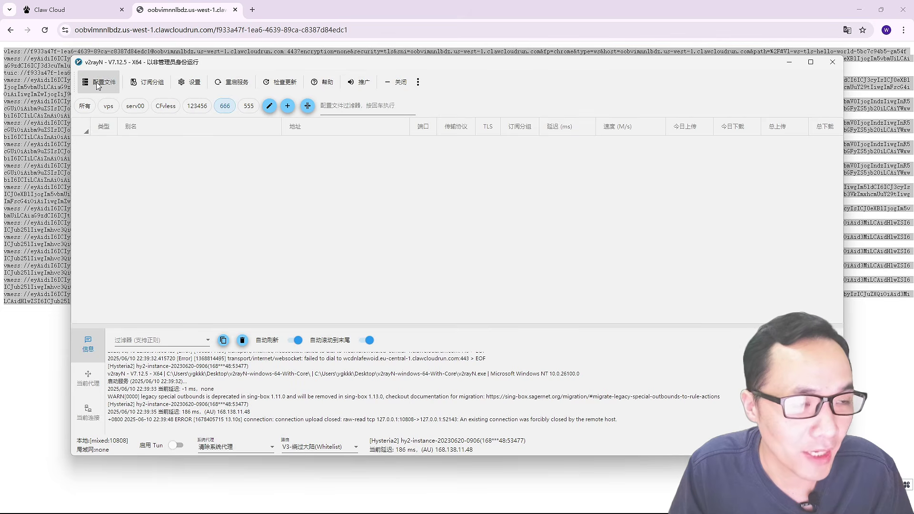
left_click(96, 83)
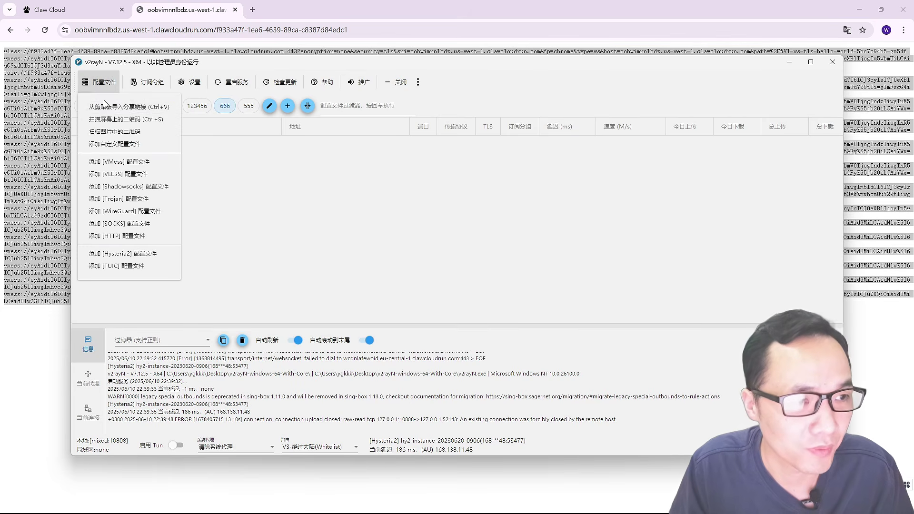
left_click(114, 98)
Remove the vm-ws-hello-world VMess node on port 19755 from the node list
right_click(423, 153)
left_click(305, 151)
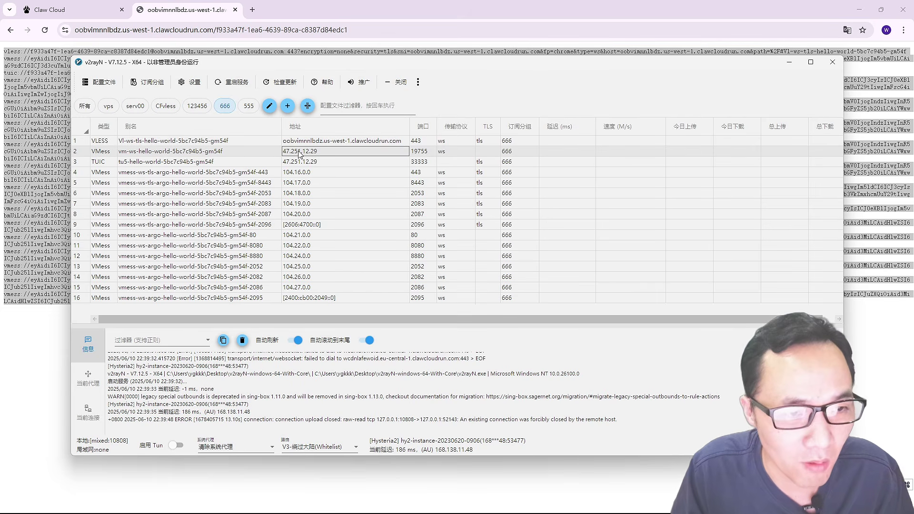
right_click(300, 152)
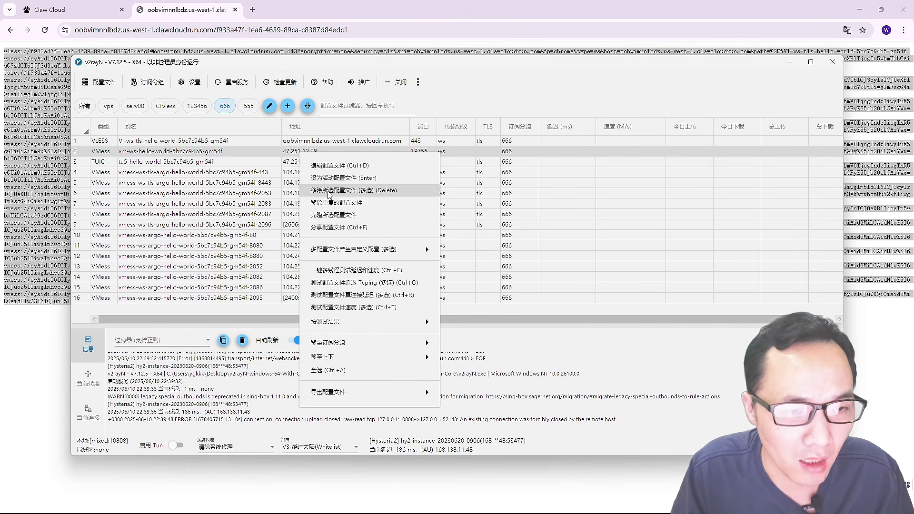
left_click(355, 191)
In the TUIC node's configuration, set allowInsecure to true and the port to 32657, the public UDP port of container port 33333
double_click(322, 153)
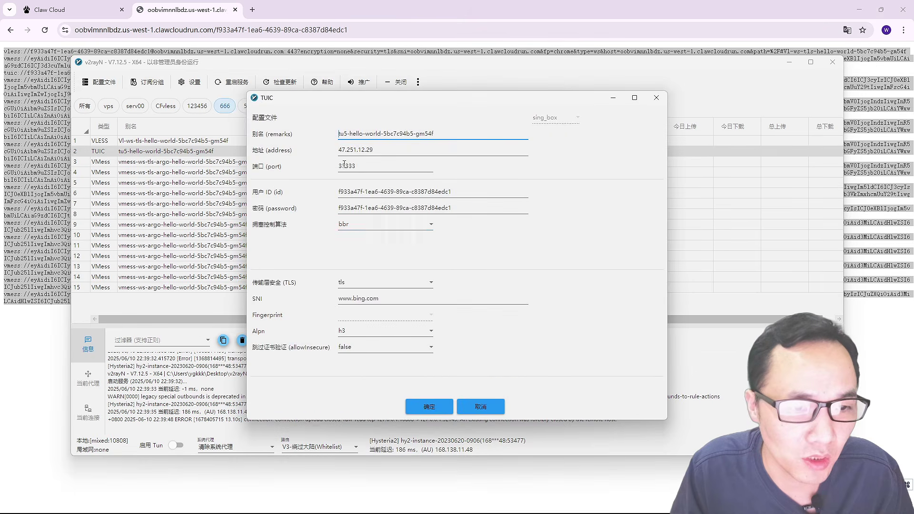
left_click(363, 349)
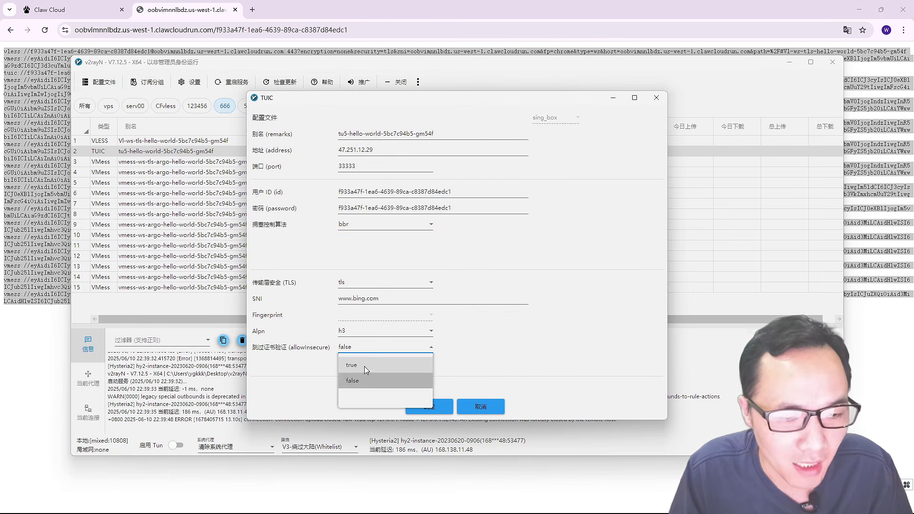
left_click(366, 368)
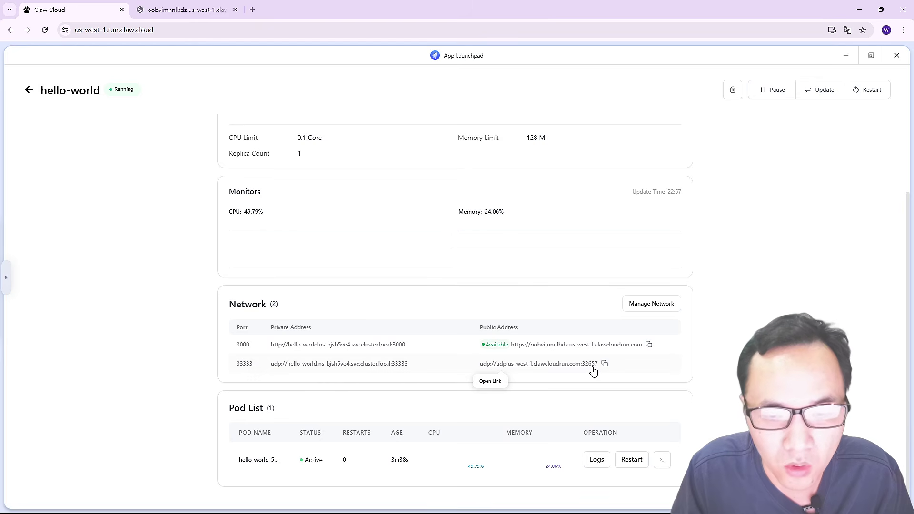
left_click(605, 364)
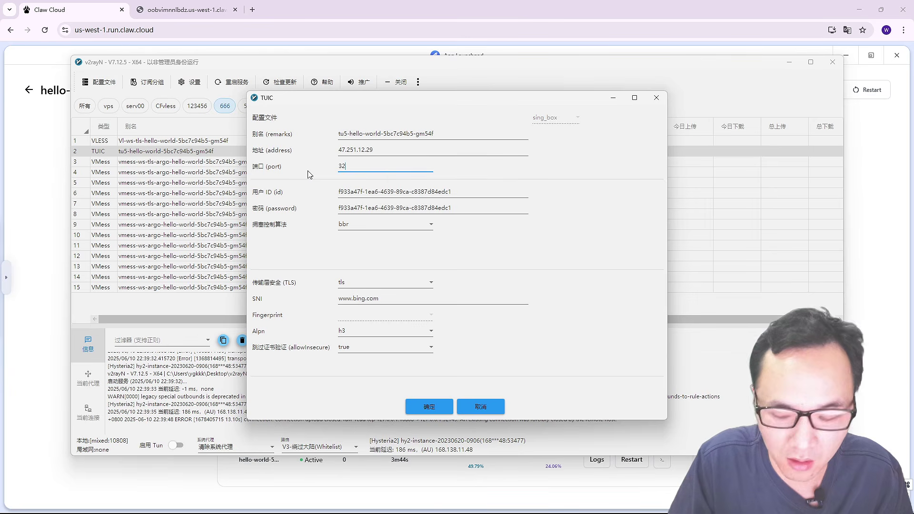
type("2657")
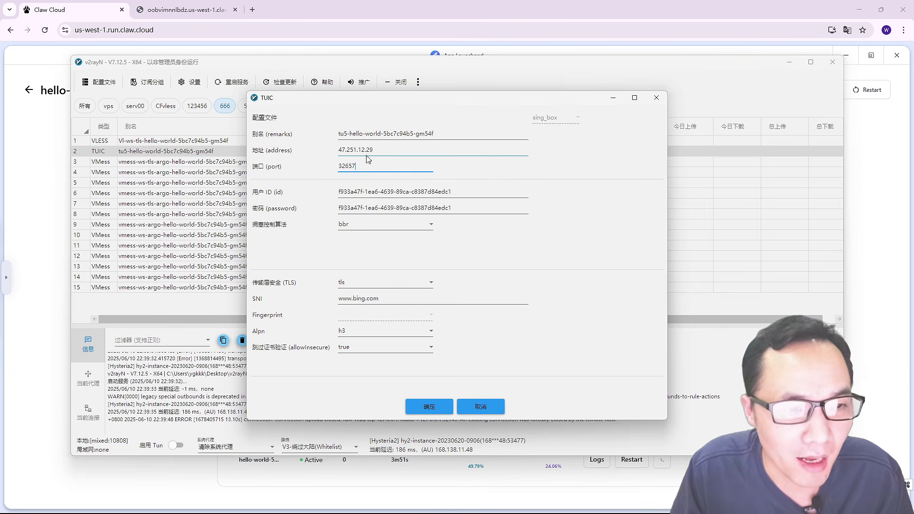
Copy the domain oobvimnnlbdz.us-west-1.clawcloudrun.com from the node page's address, set it as the TUIC node's address and save the node
left_click(185, 9)
left_click(232, 30)
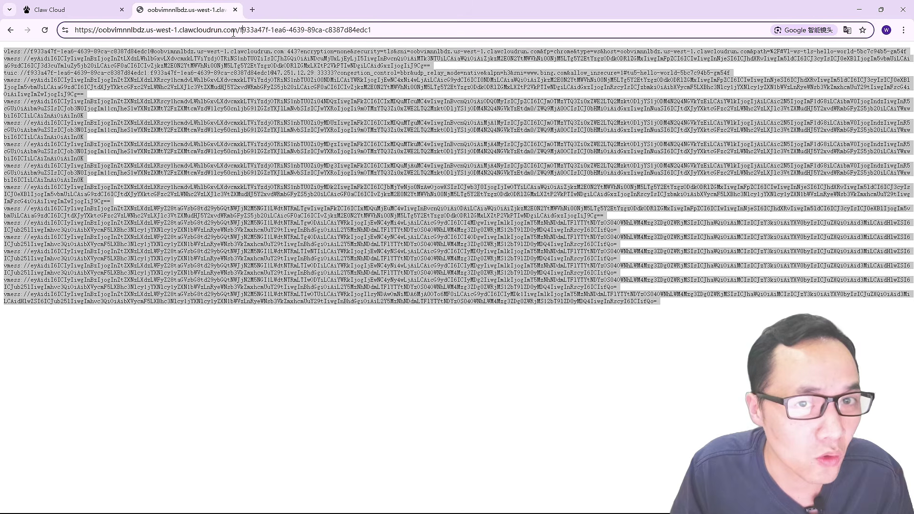
left_click_drag(236, 29, 99, 33)
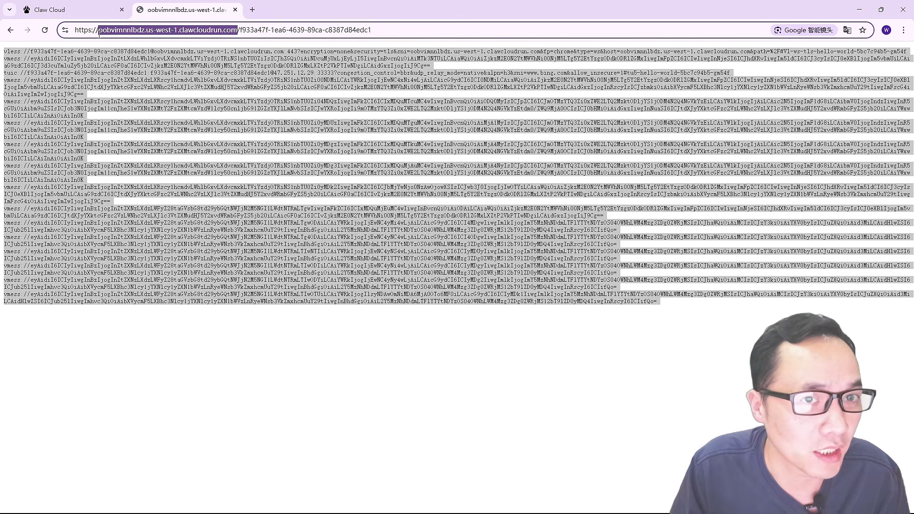
key("ctrl+c")
key("alt+Tab")
key("ctrl+v")
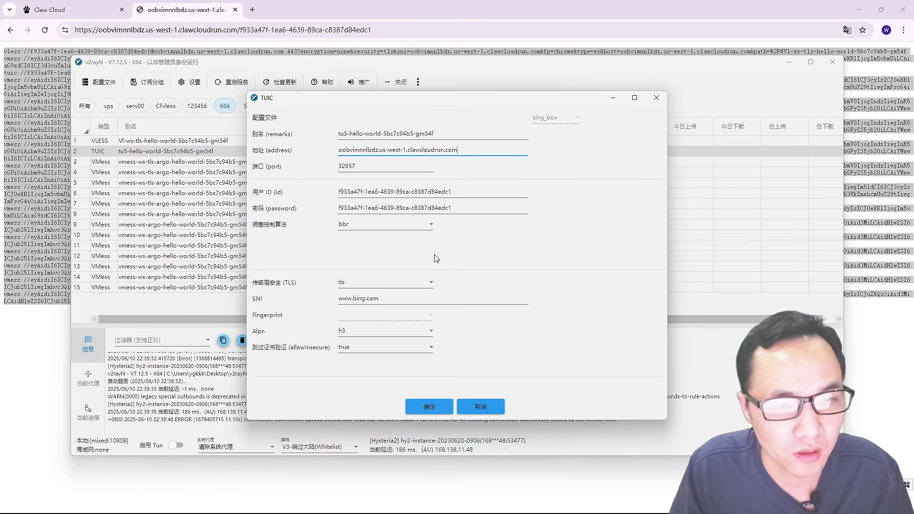
left_click(439, 406)
Test the real connection delay of all nodes in the 666 group
key("ctrl+a")
right_click(328, 186)
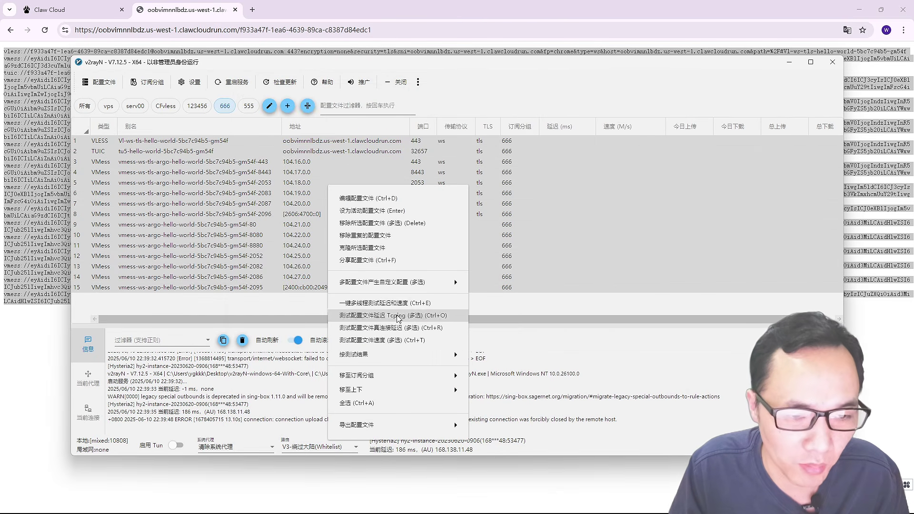
left_click(377, 329)
left_click_drag(519, 67, 465, 61)
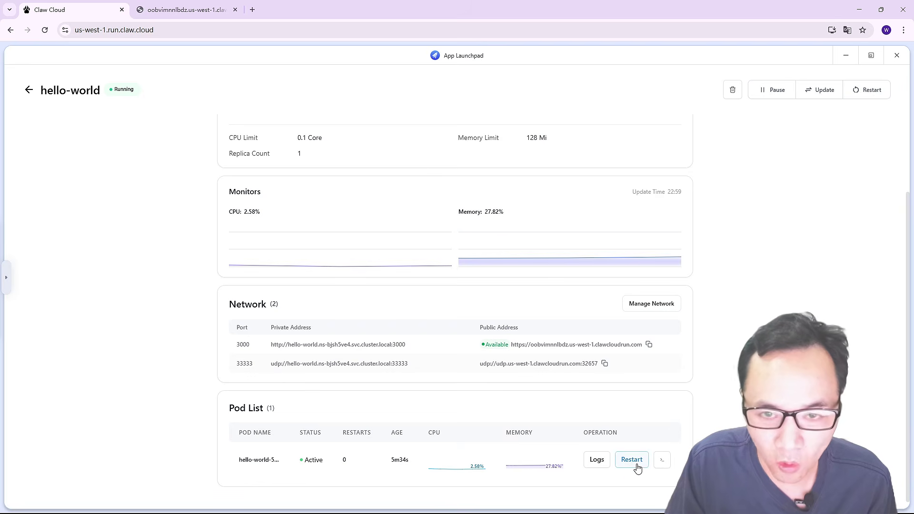
Restart the hello-world application in ClawCloud and check the pod list
left_click(873, 93)
left_click(513, 155)
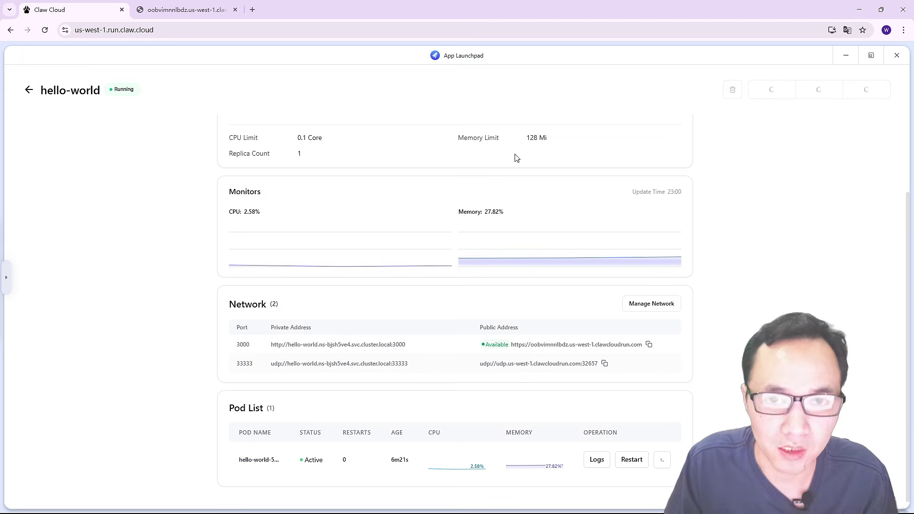
scroll(441, 433, "down", 1)
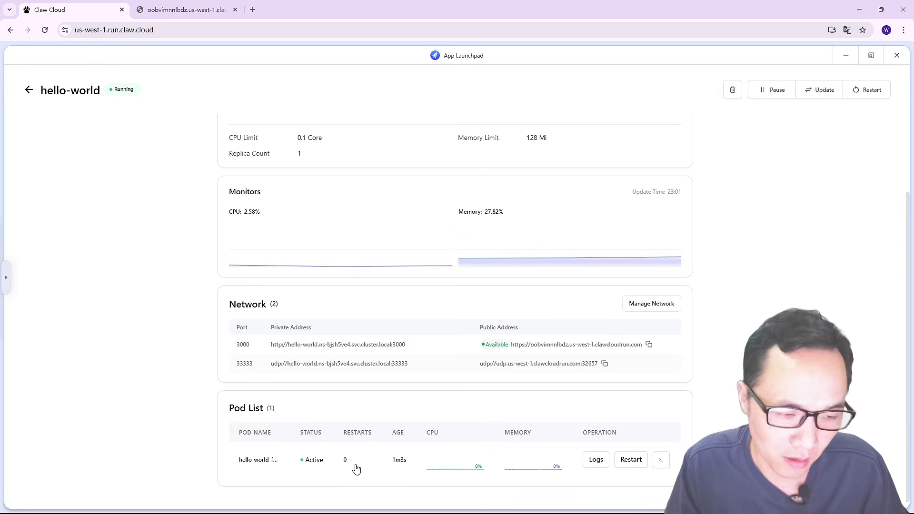
Switch back to v2rayN and run the real connection delay test again on the nodes
key("alt+Tab")
right_click(281, 161)
left_click(333, 305)
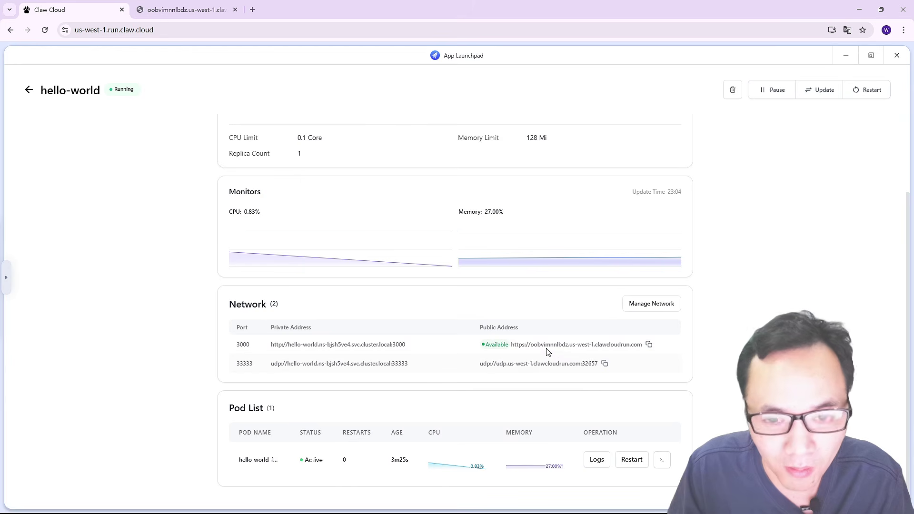
Copy the new temporary Argo domain from the restarted pod's logs and return to v2rayN
left_click(597, 460)
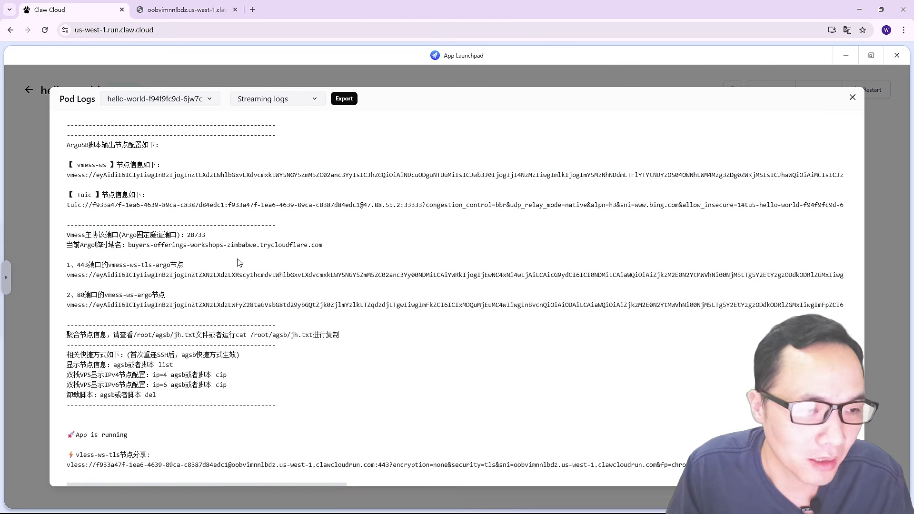
left_click_drag(323, 245, 128, 245)
key("alt+Tab")
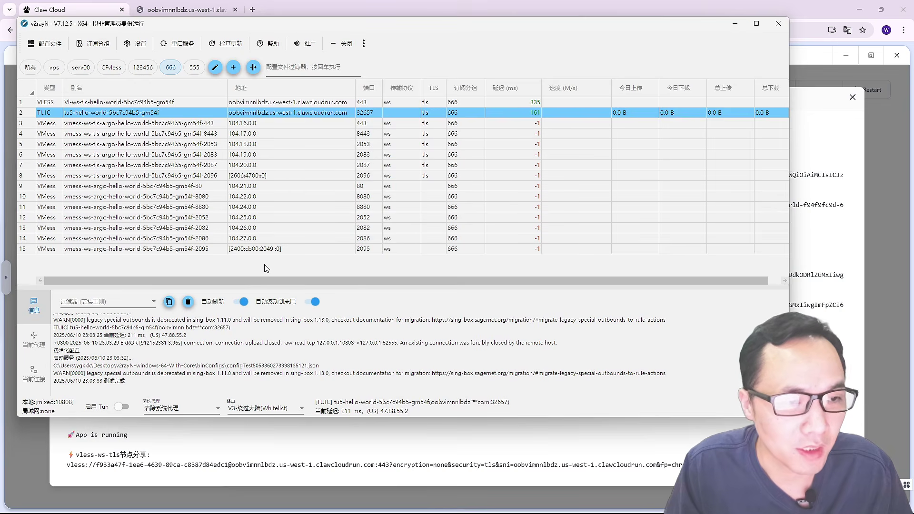
Set the 443 vmess-ws-tls-argo node's host and SNI to buyers-offerings-workshops-zimbabwe.trycloudflare.com, save it and test its real connection delay
double_click(267, 123)
triple_click(464, 331)
key("ctrl+v")
triple_click(492, 389)
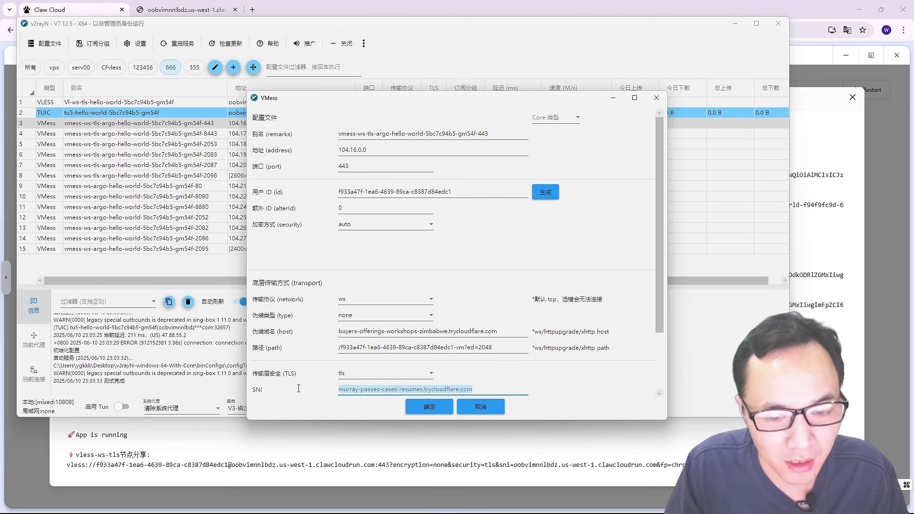
key("ctrl+v")
left_click(429, 406)
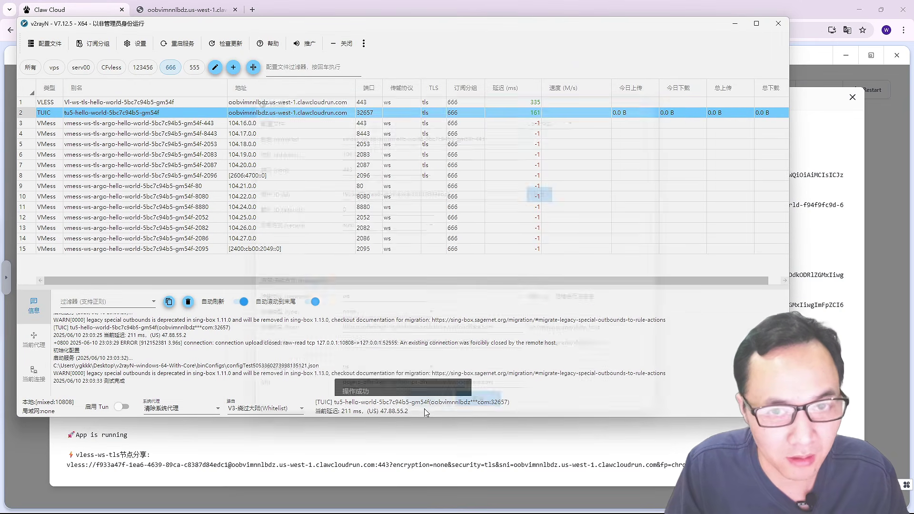
right_click(247, 127)
left_click(292, 270)
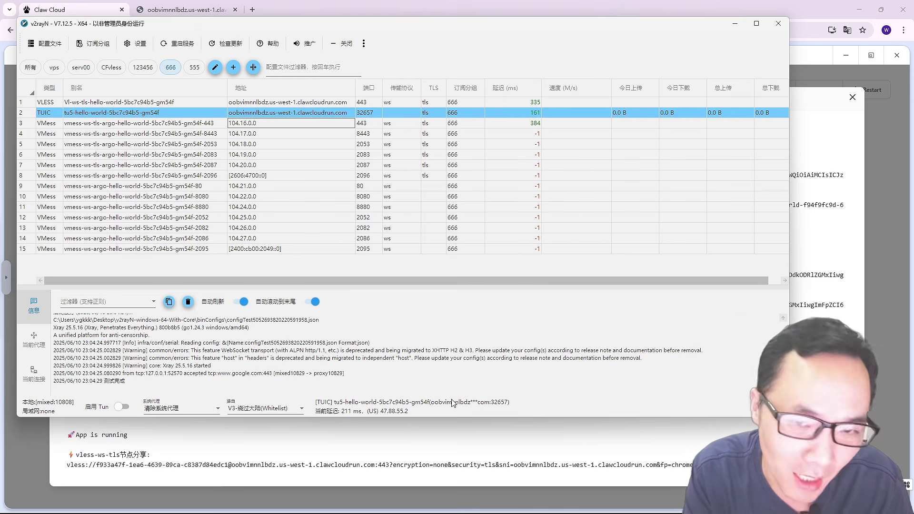
Close the logs, review the environment variables in hello-world's update form and open the image of the ArgoSB node combination table
left_click(852, 97)
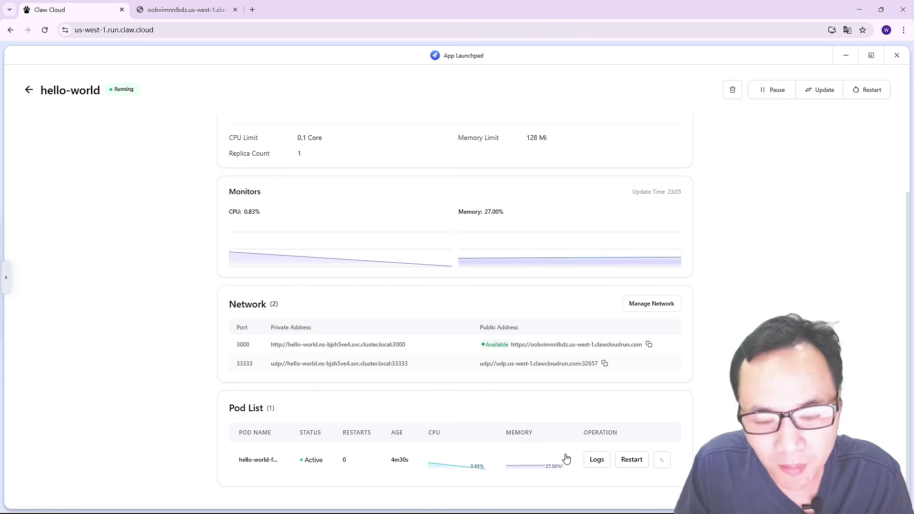
scroll(776, 324, "up", 3)
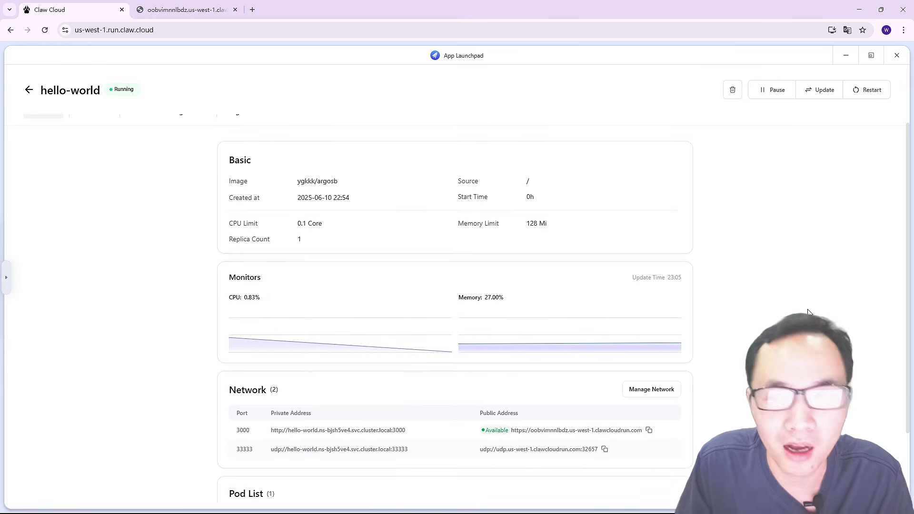
left_click(819, 91)
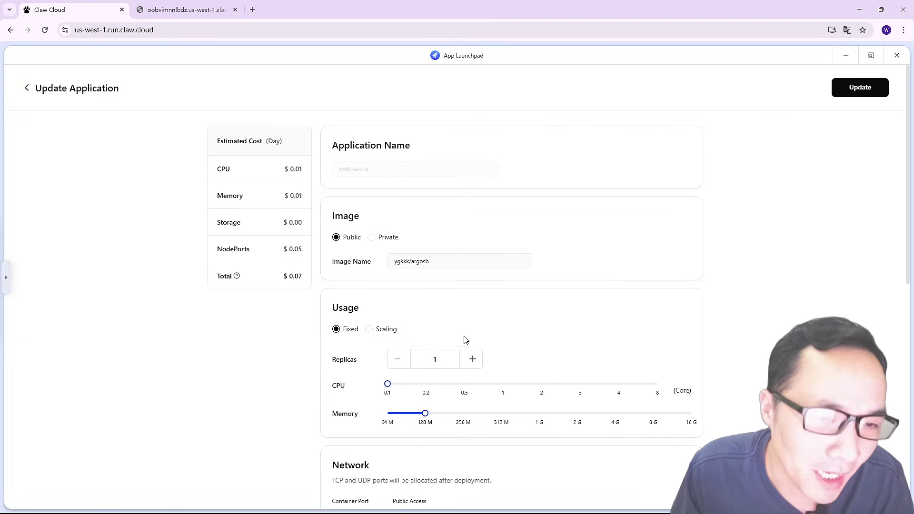
scroll(379, 260, "down", 3)
scroll(378, 287, "down", 7)
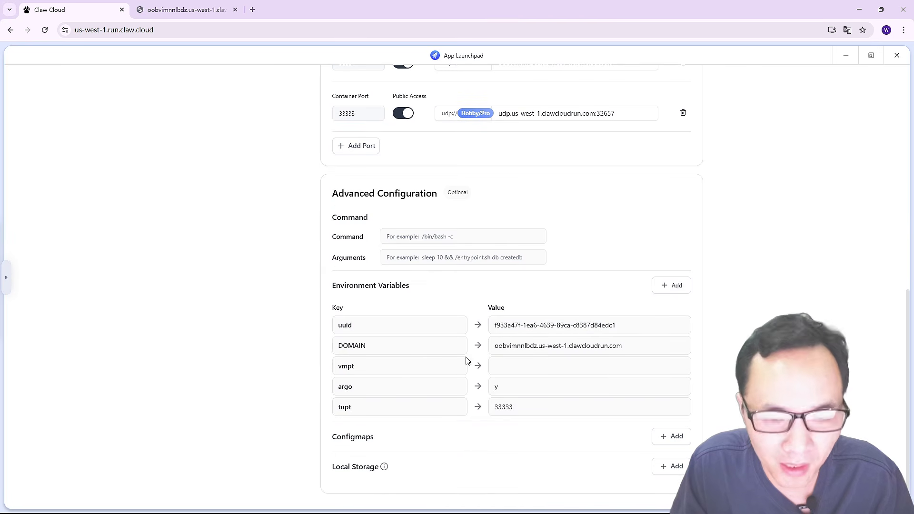
left_click(334, 505)
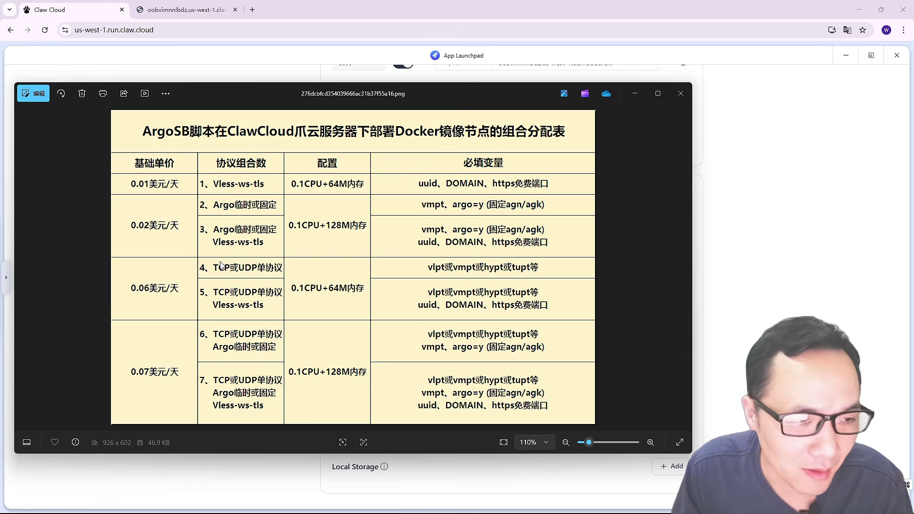